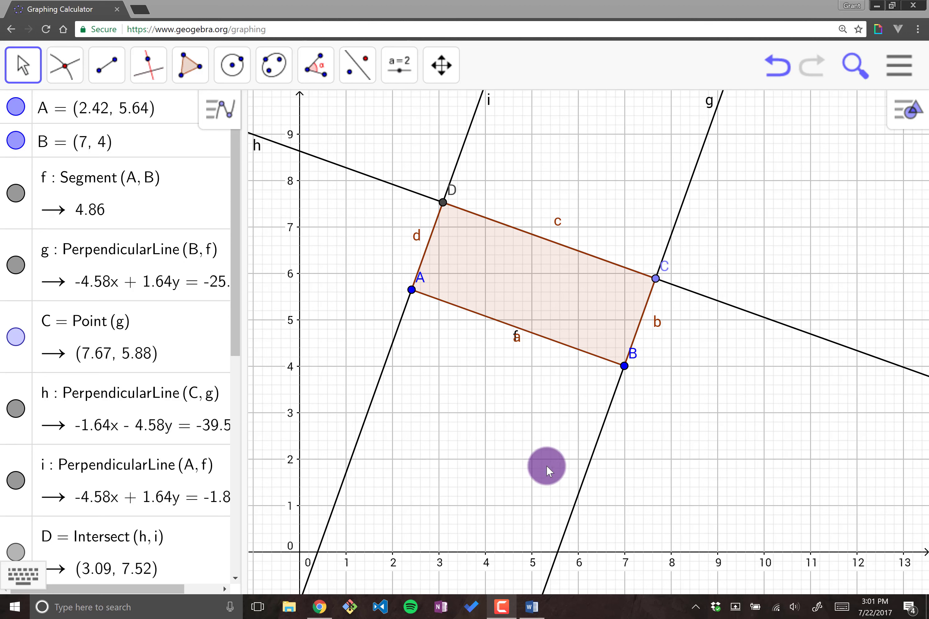
Step: Open the properties of line g, the perpendicular through B, and hide its label
click(599, 435)
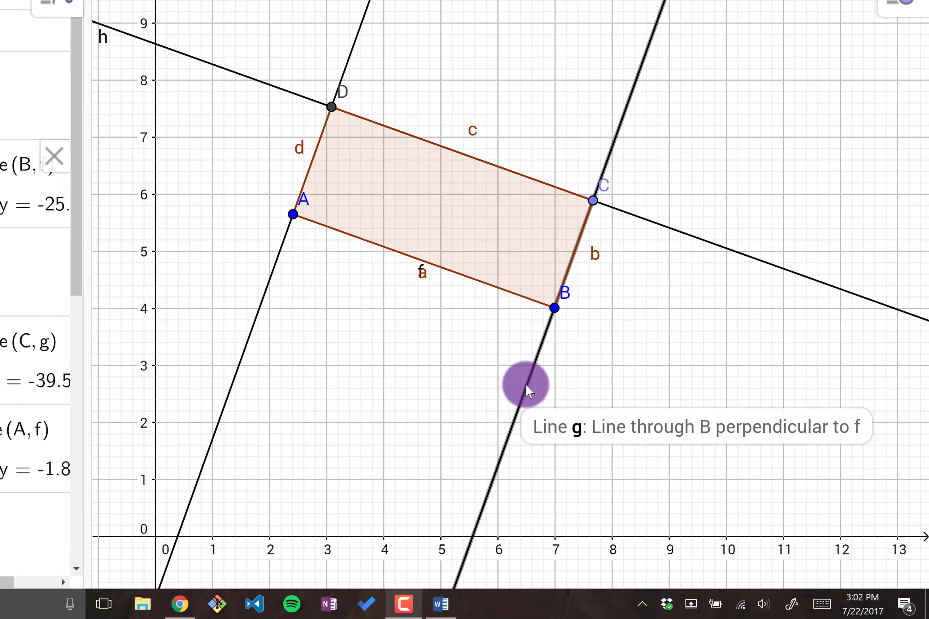
right_click(601, 429)
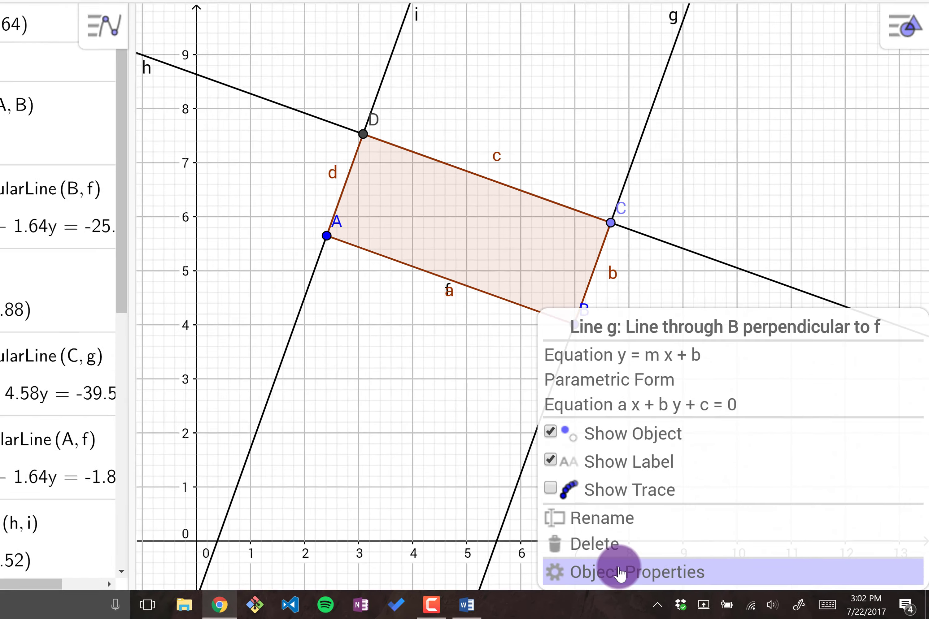
click(499, 556)
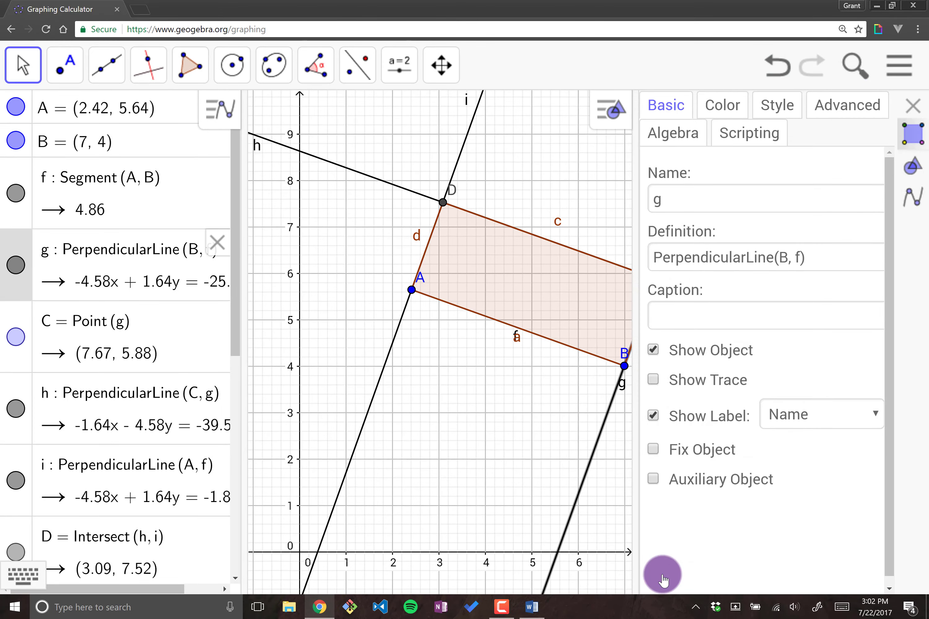
drag(635, 319, 555, 302)
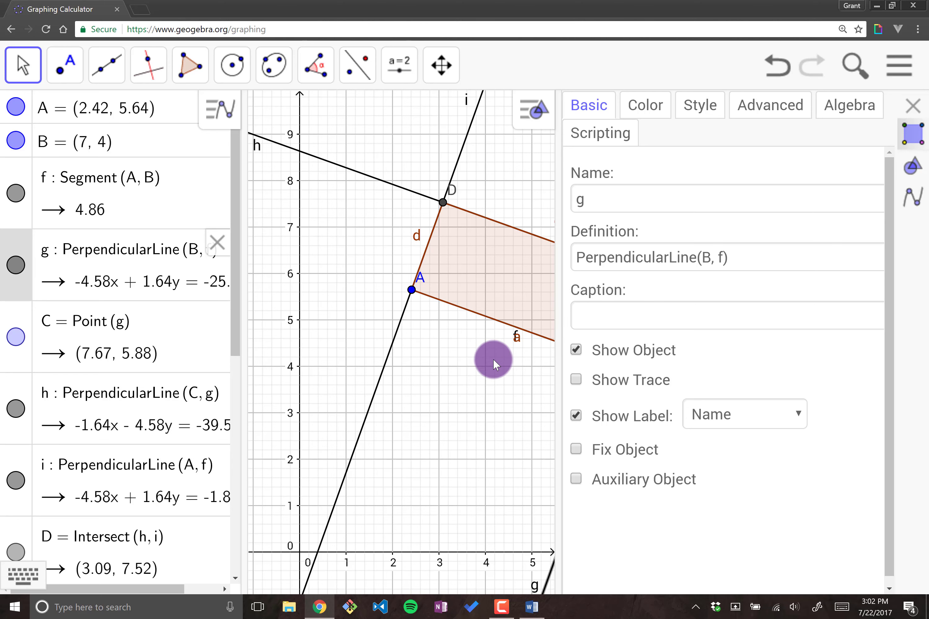
drag(478, 419, 409, 427)
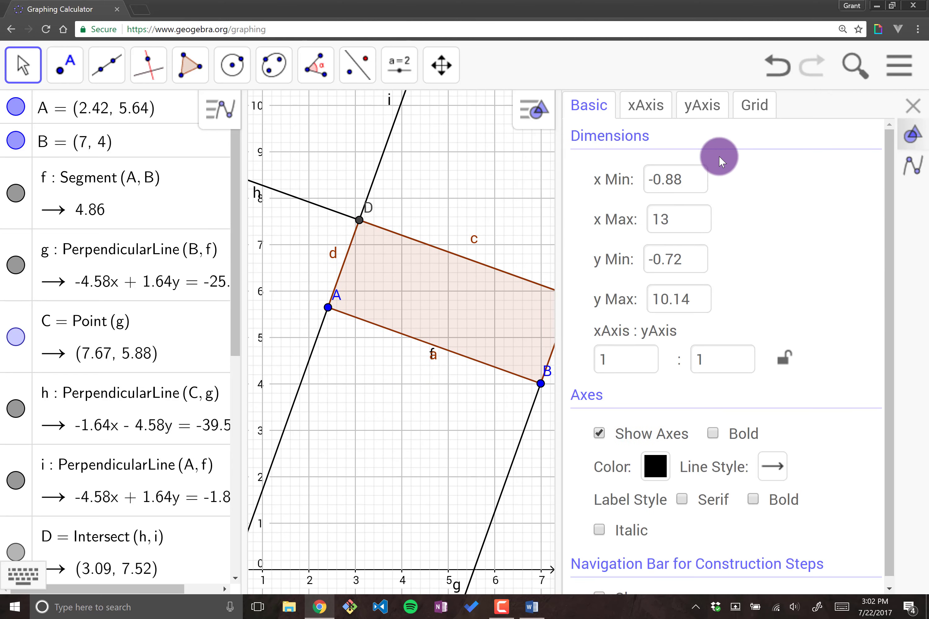
click(512, 464)
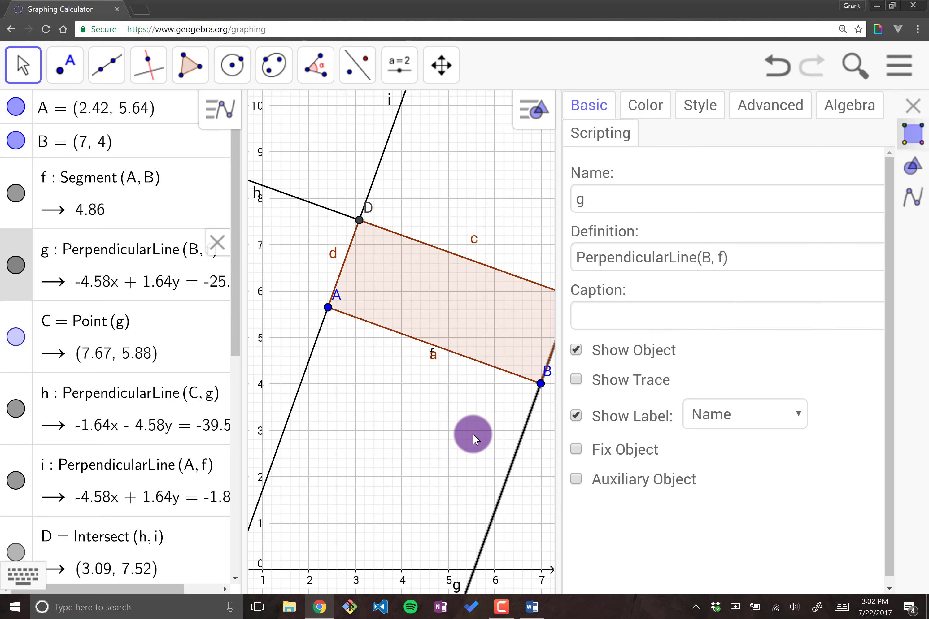
drag(473, 436, 398, 411)
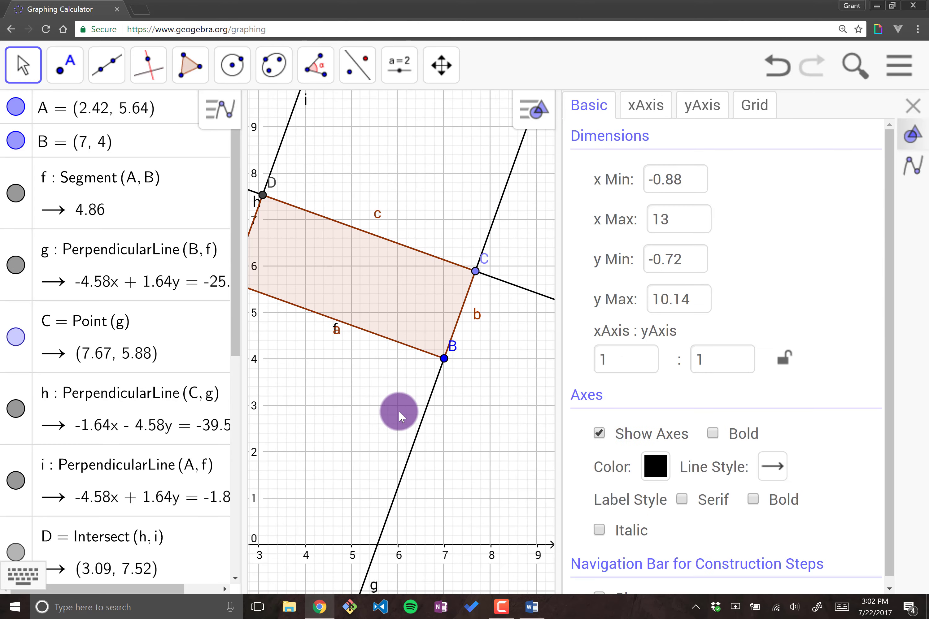
click(432, 403)
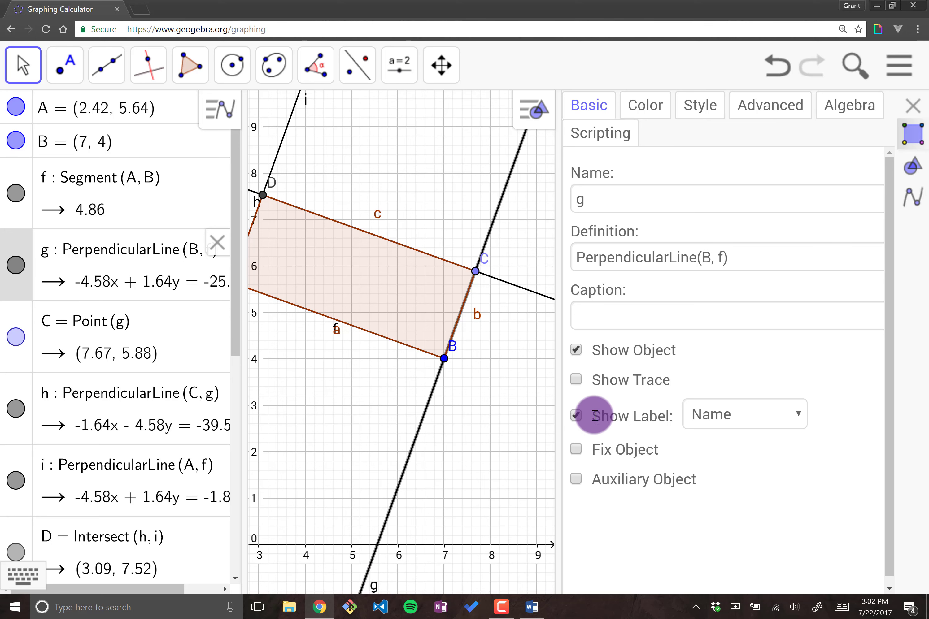
click(576, 415)
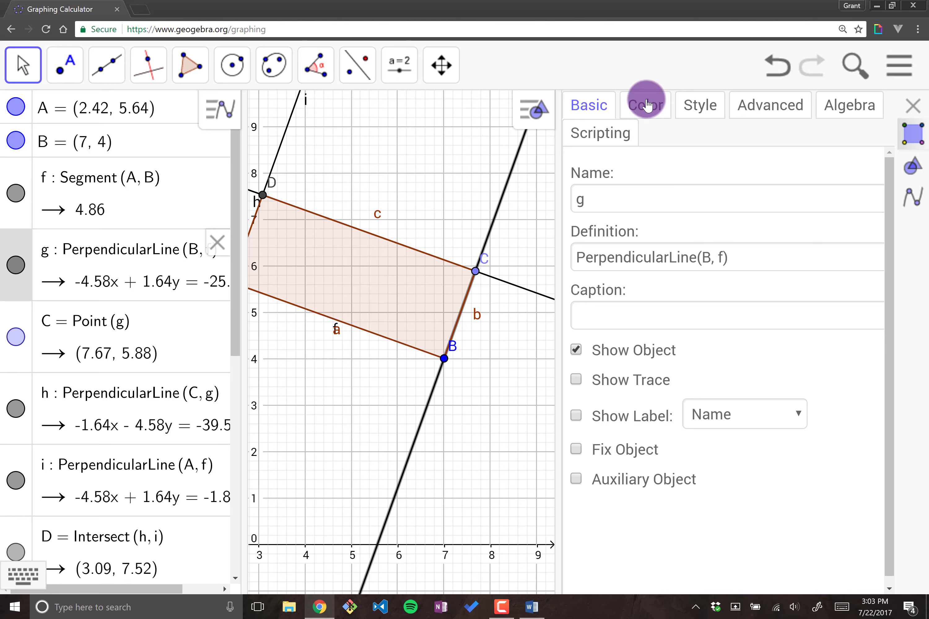
Step: Color line g red (#FF0000) and set its line thickness to 9
click(654, 112)
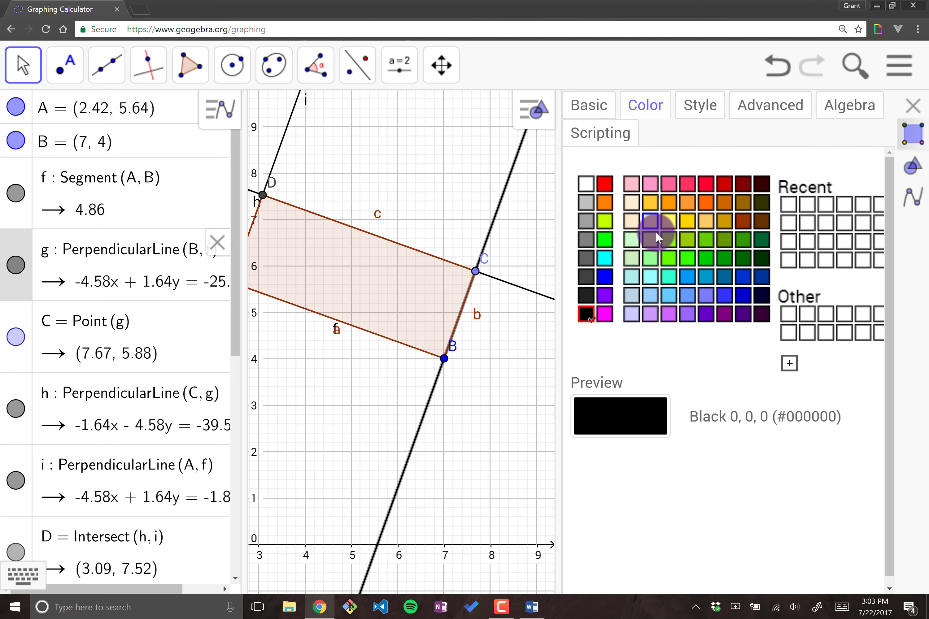
click(609, 182)
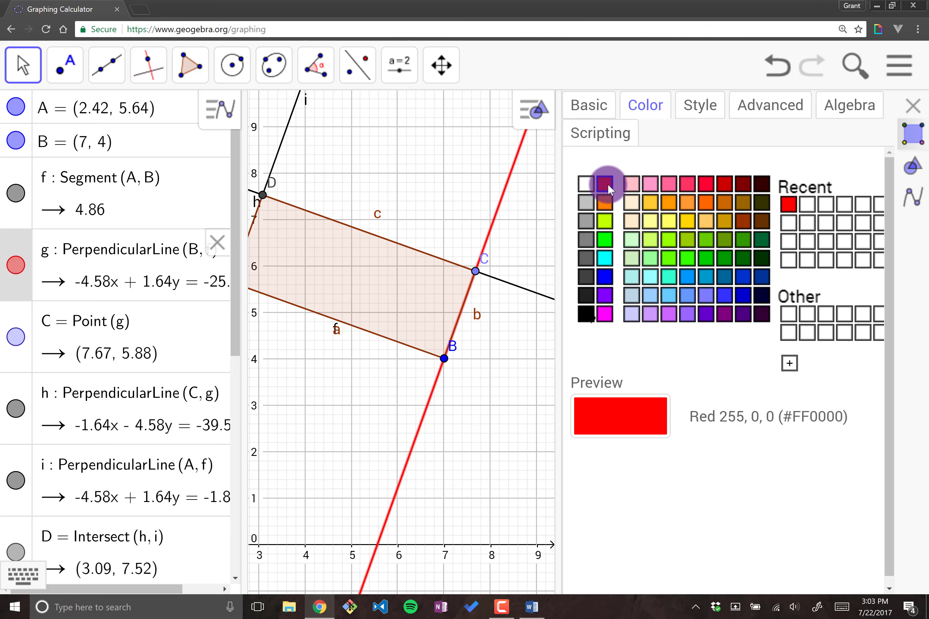
click(700, 105)
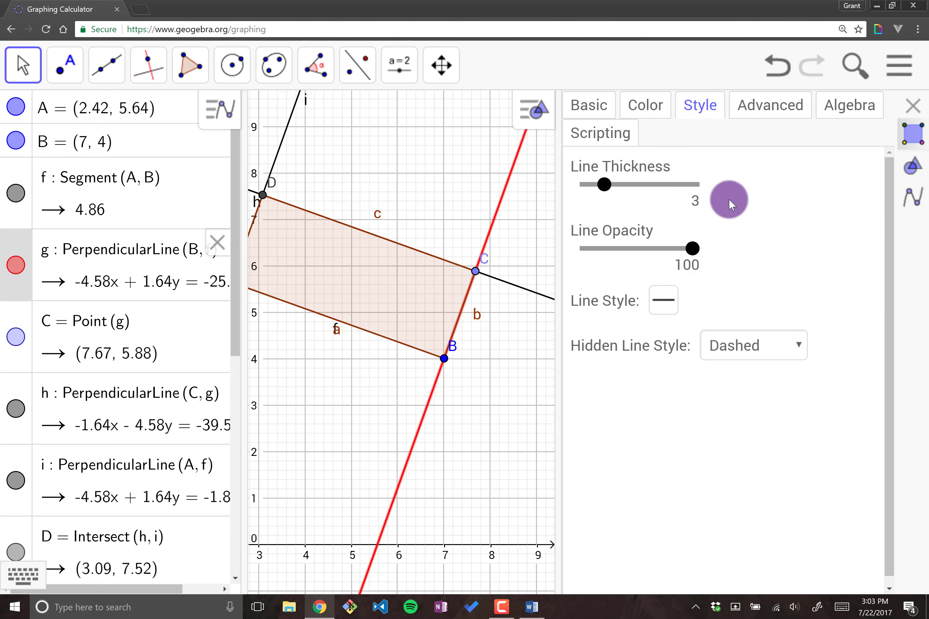
drag(605, 183, 661, 201)
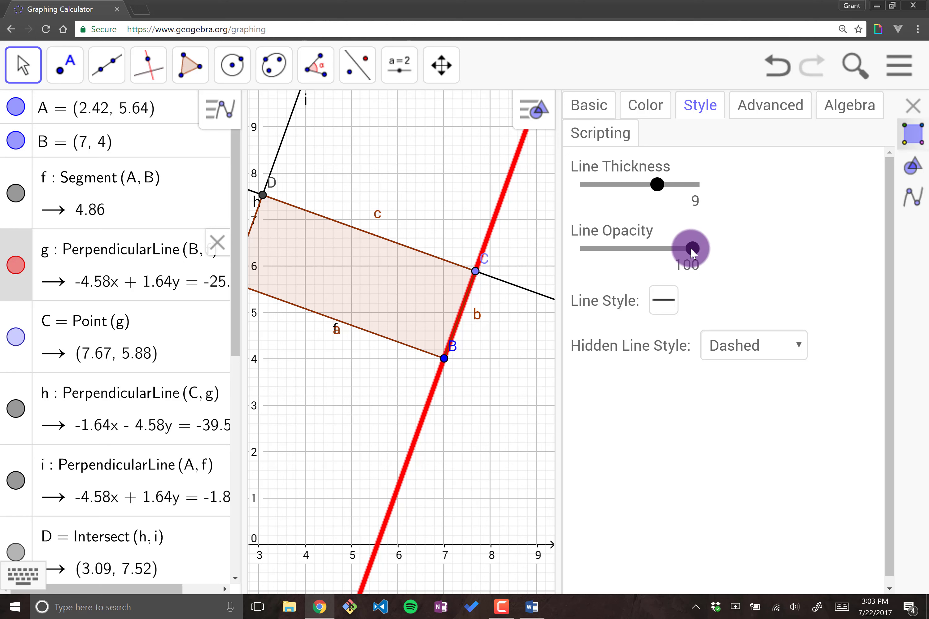
Step: Reduce line g's opacity to 60 and give it the short-dashed line style
drag(690, 247, 652, 245)
click(678, 297)
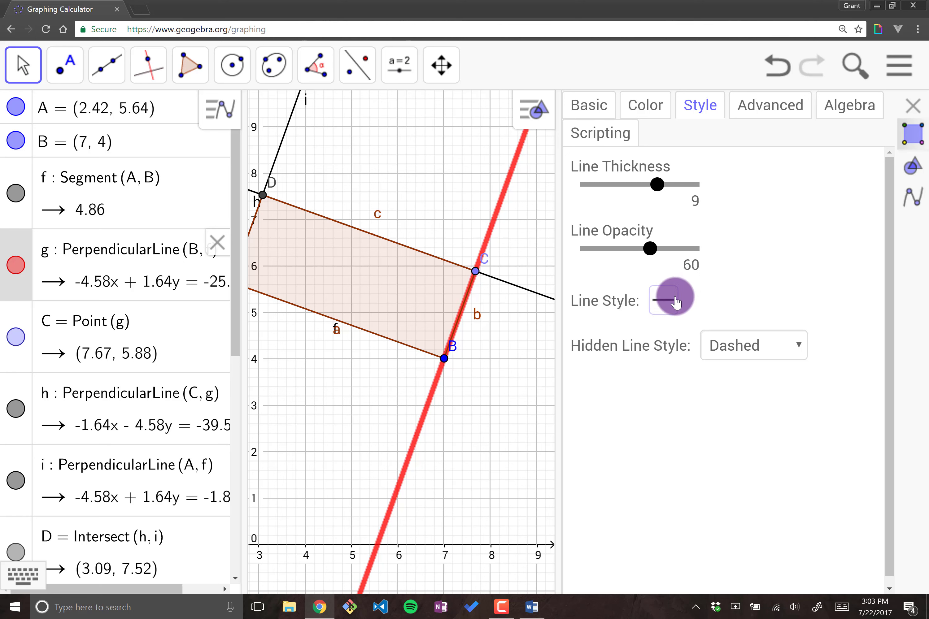
click(692, 344)
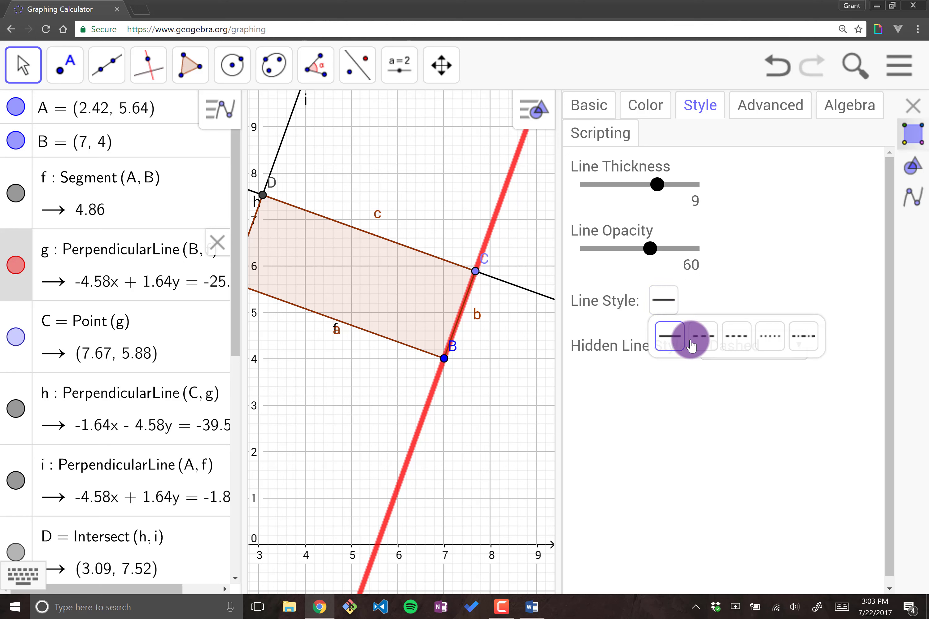
click(731, 338)
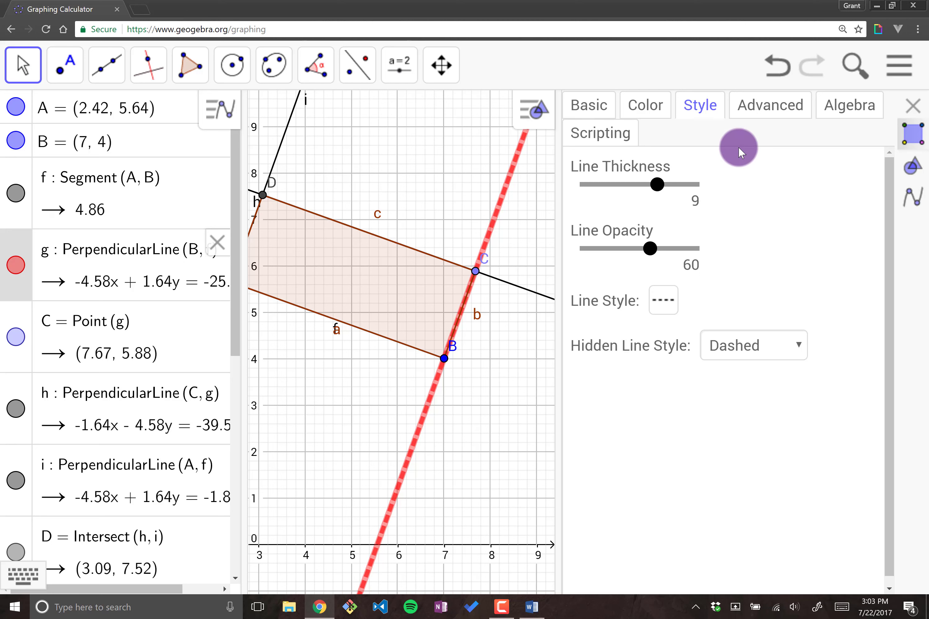
Step: Remove line g from the Algebra view in its location settings, and restore it there
click(756, 106)
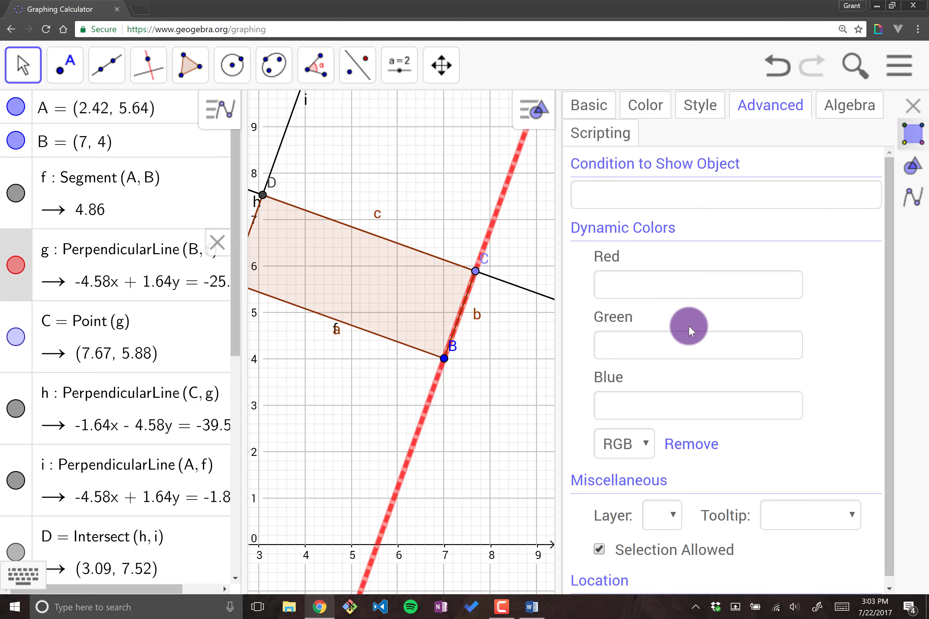
scroll(670, 376, down, 2)
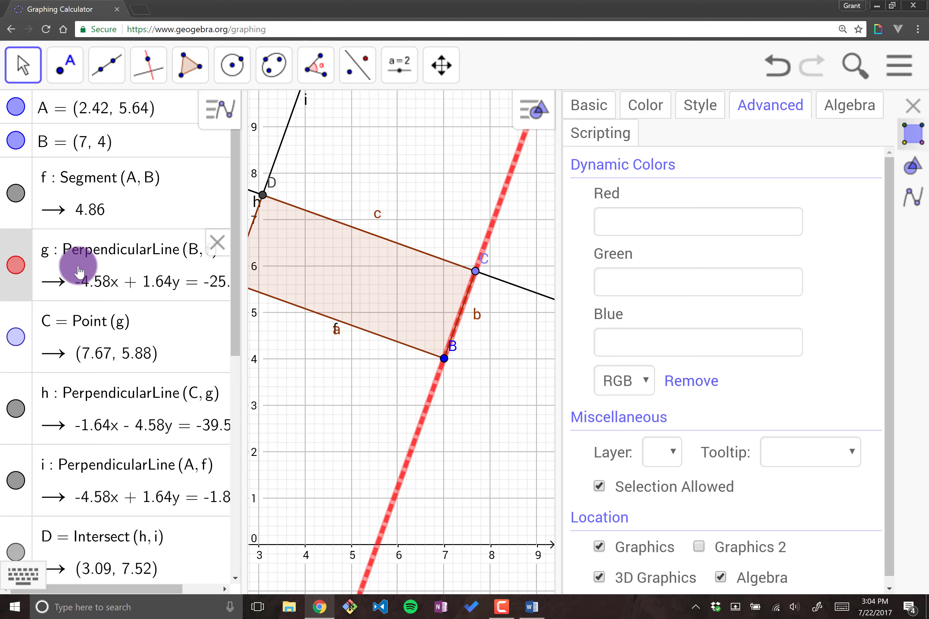
click(720, 578)
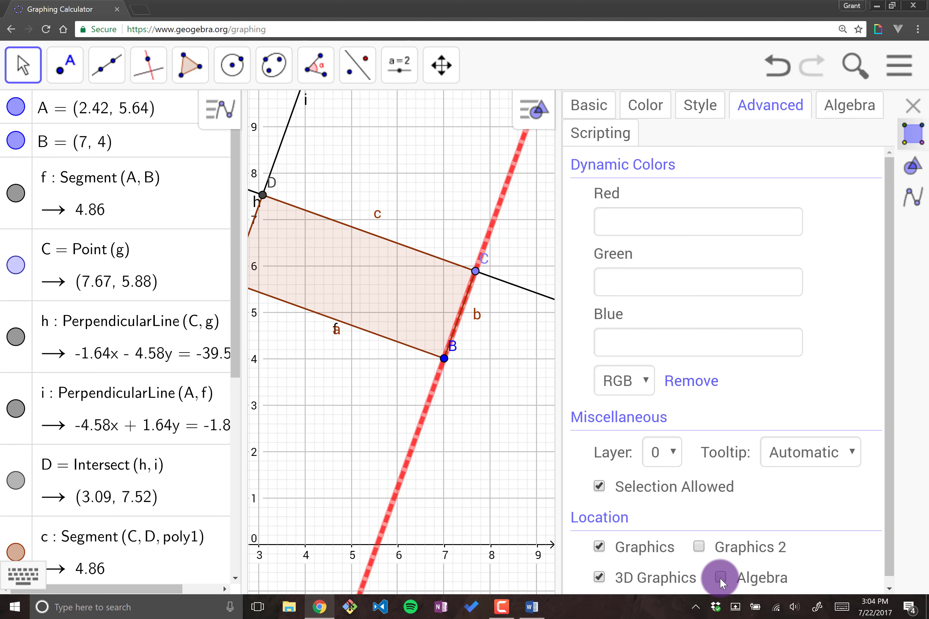
click(719, 578)
scroll(93, 289, up, 10)
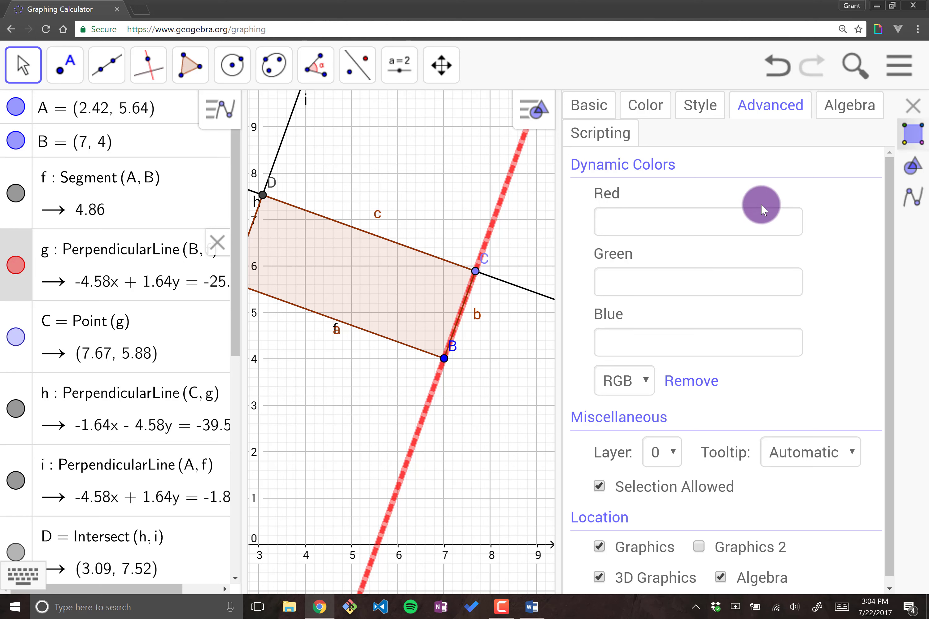
Step: Examine the equation form options and the scripting settings available for line g
click(860, 112)
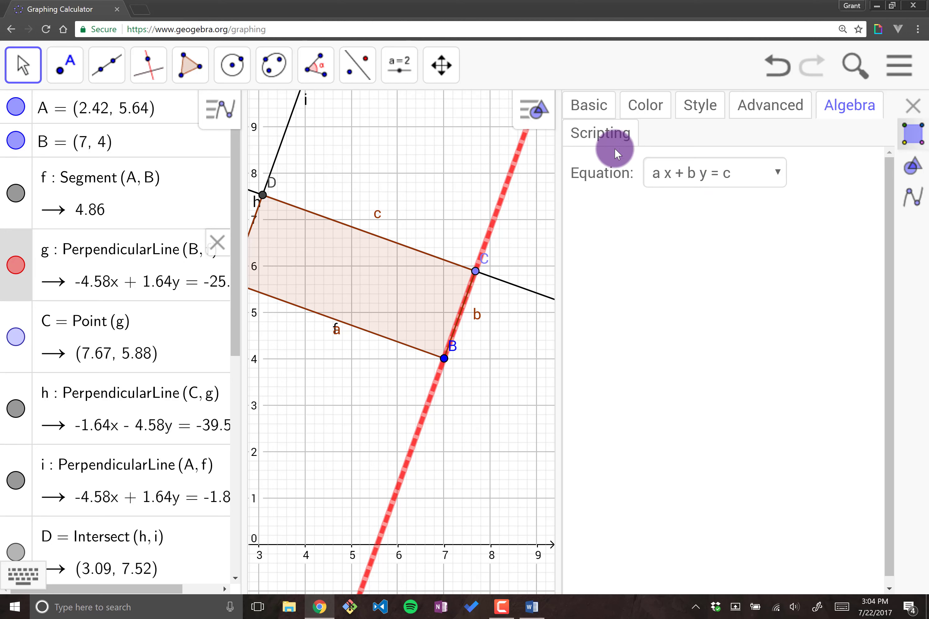
click(715, 182)
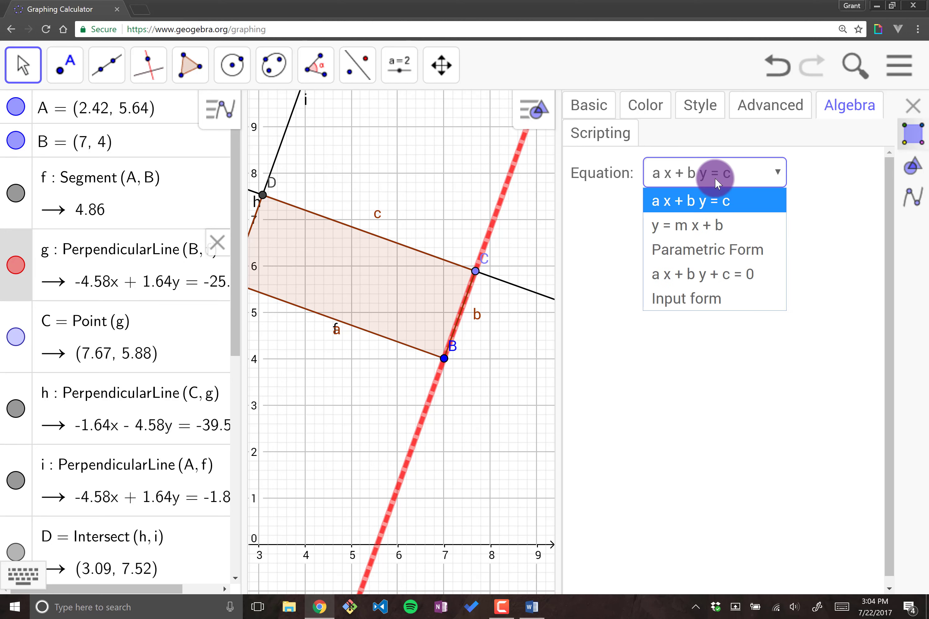
click(695, 172)
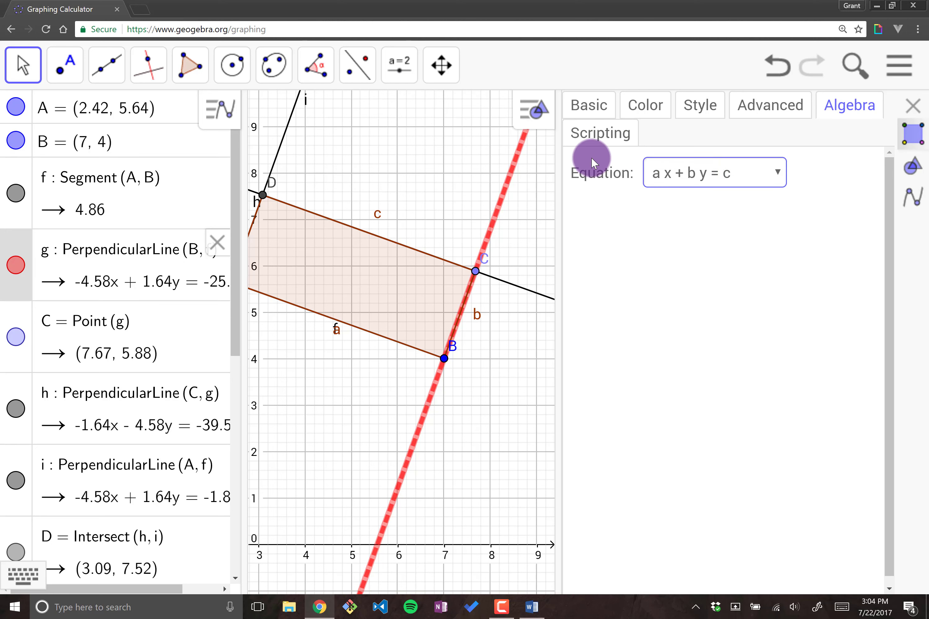
click(601, 133)
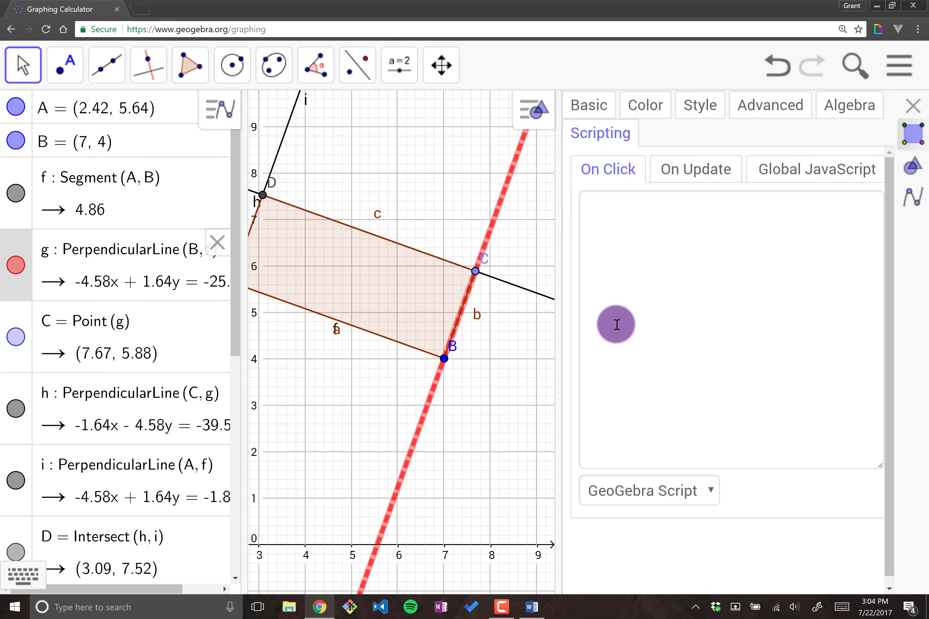
Step: Set the point size of point B to 7 and change its point style to a cross
click(444, 359)
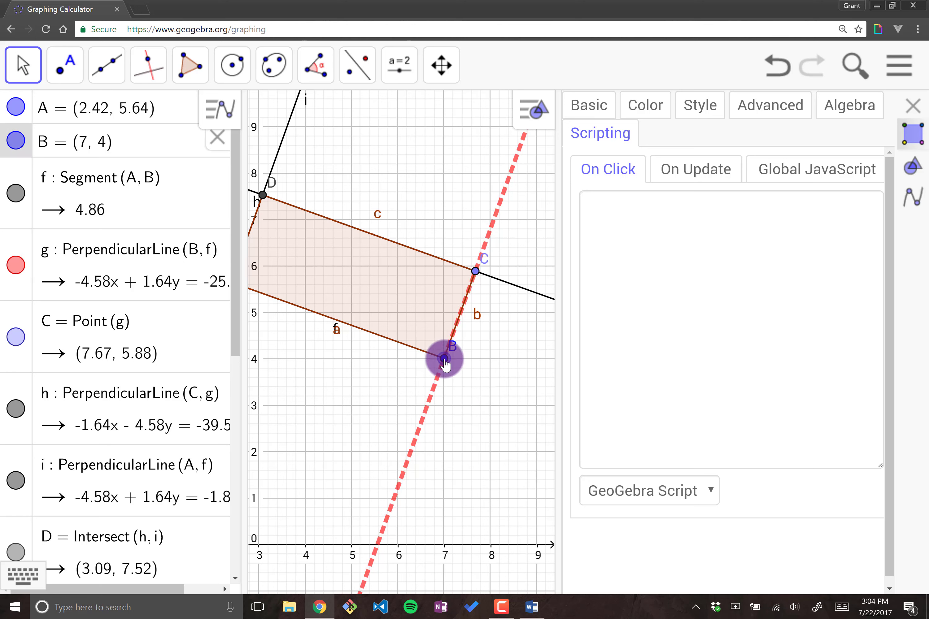
click(607, 113)
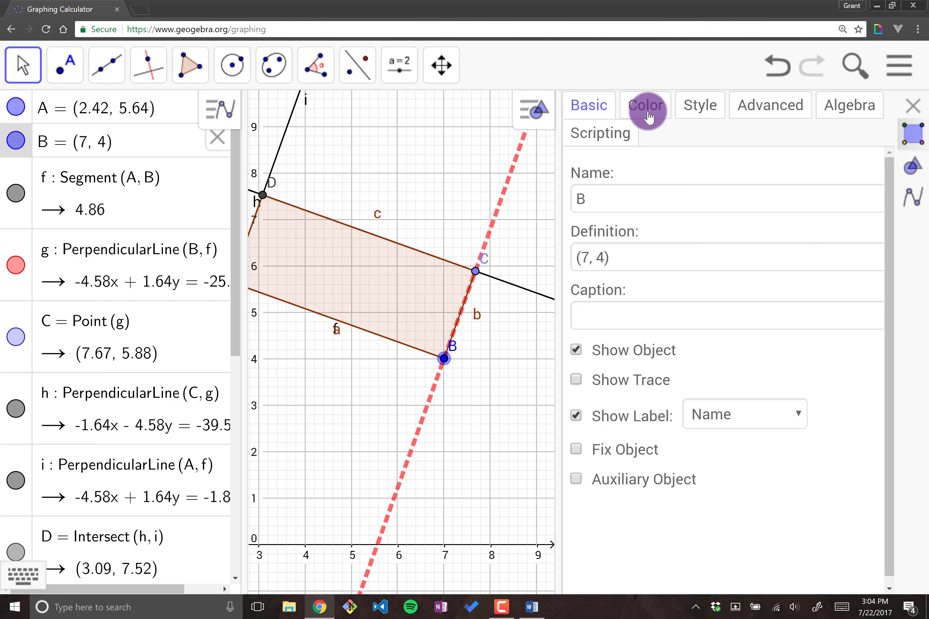
click(699, 112)
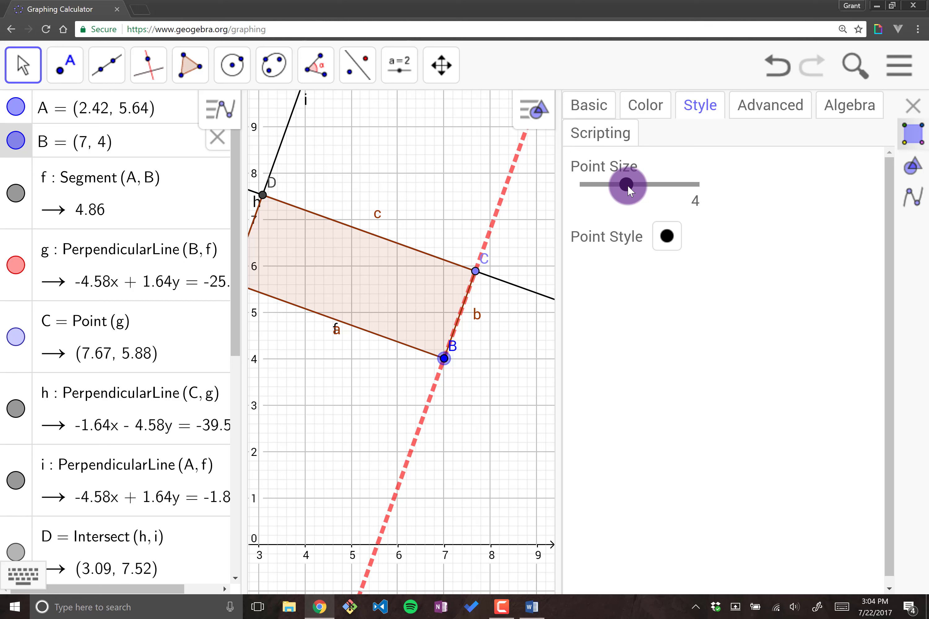
drag(627, 185, 666, 185)
click(670, 238)
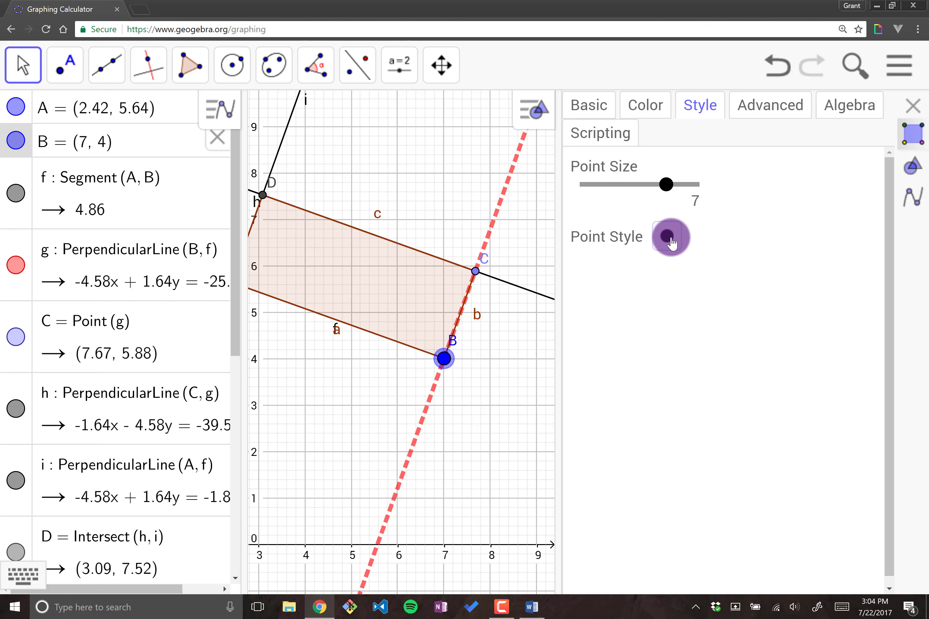
click(707, 271)
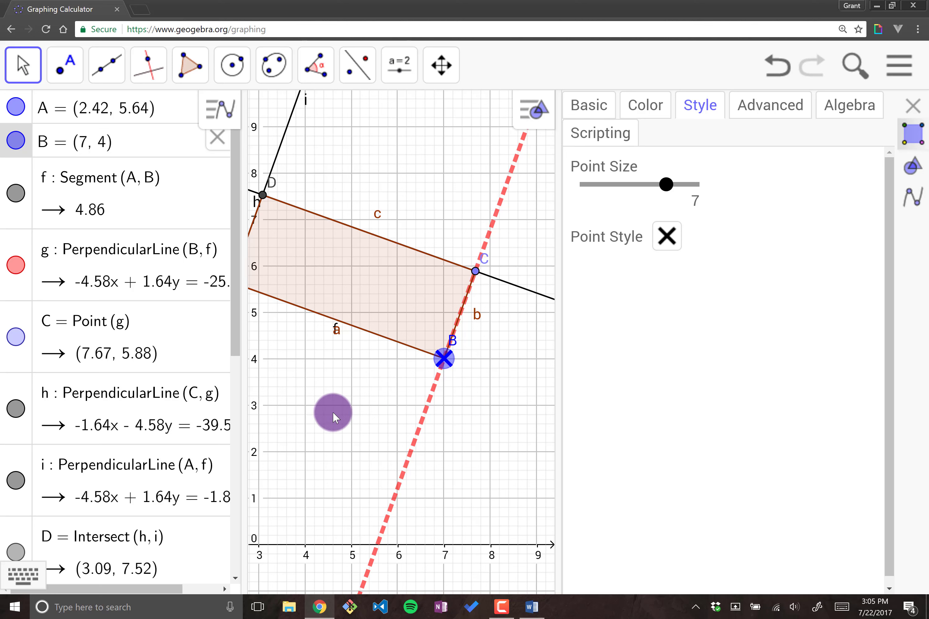
Step: Hide the coordinate axes of the graphics view, and show them again
click(333, 406)
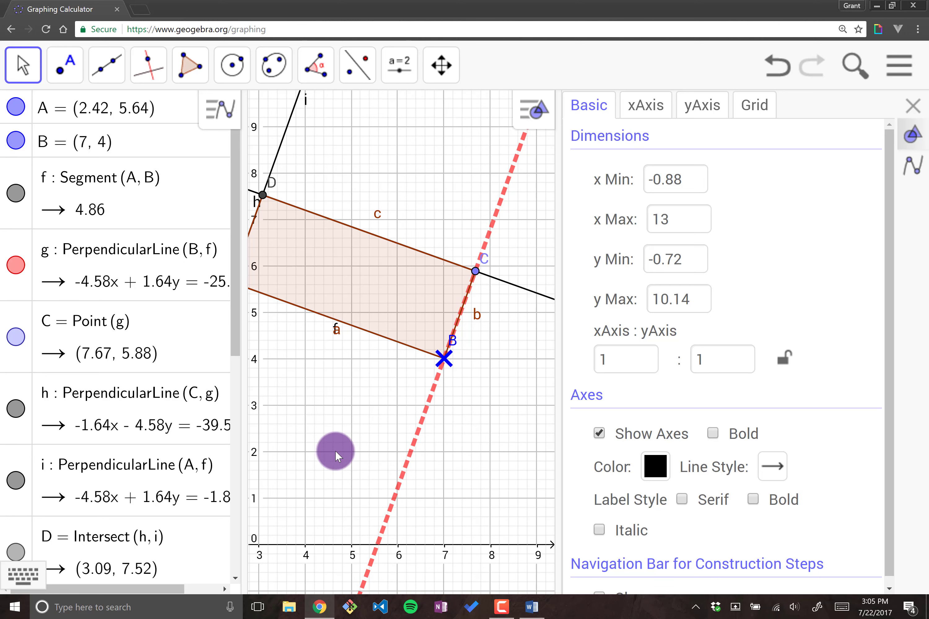
drag(334, 450, 480, 401)
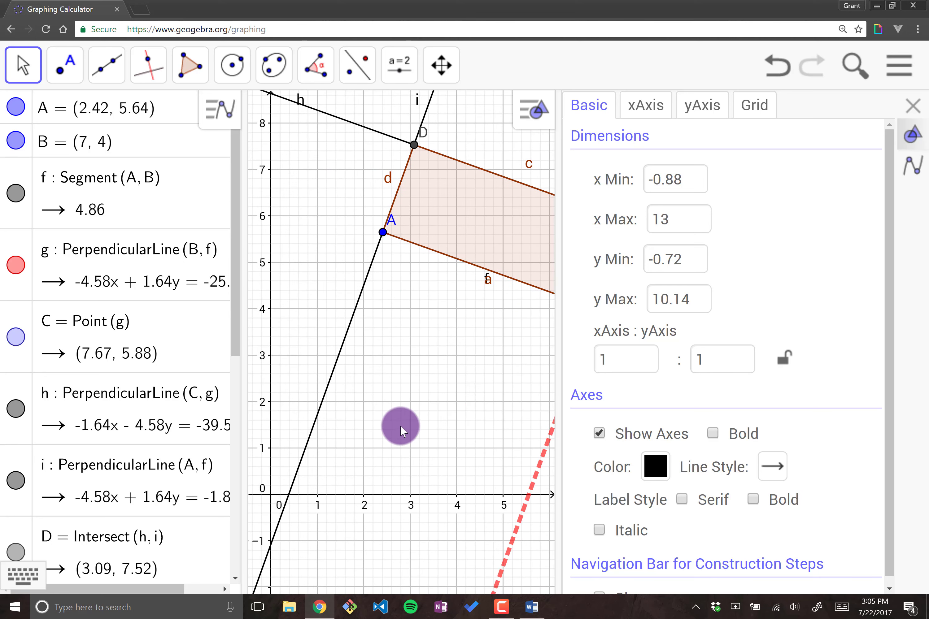
drag(398, 429, 451, 387)
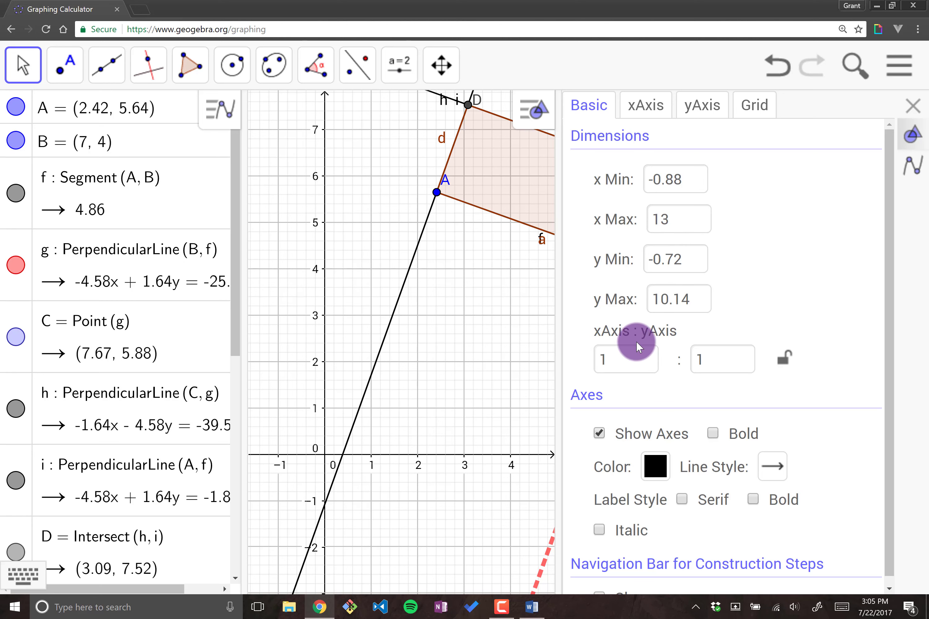
scroll(659, 353, down, 2)
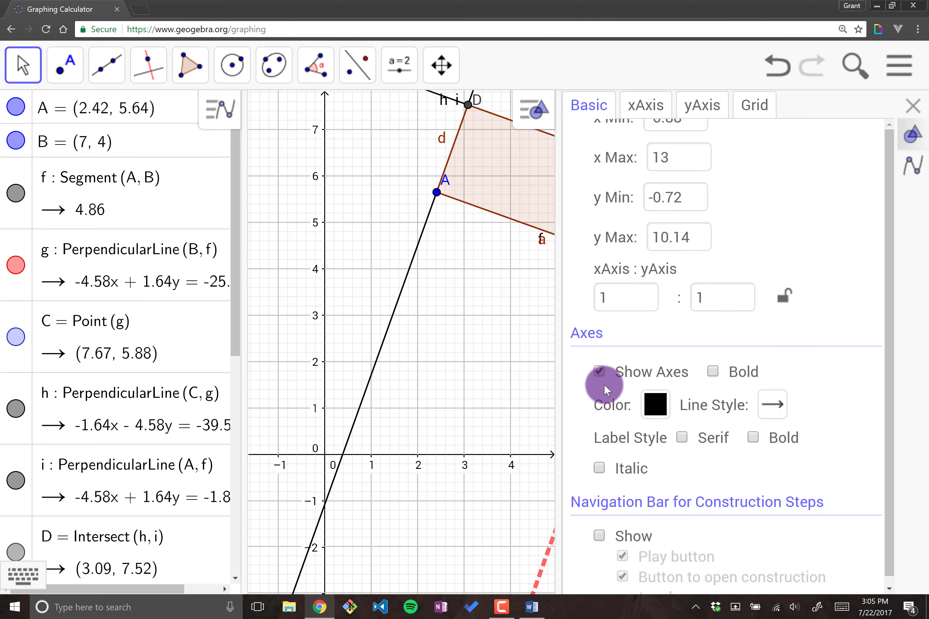
click(599, 369)
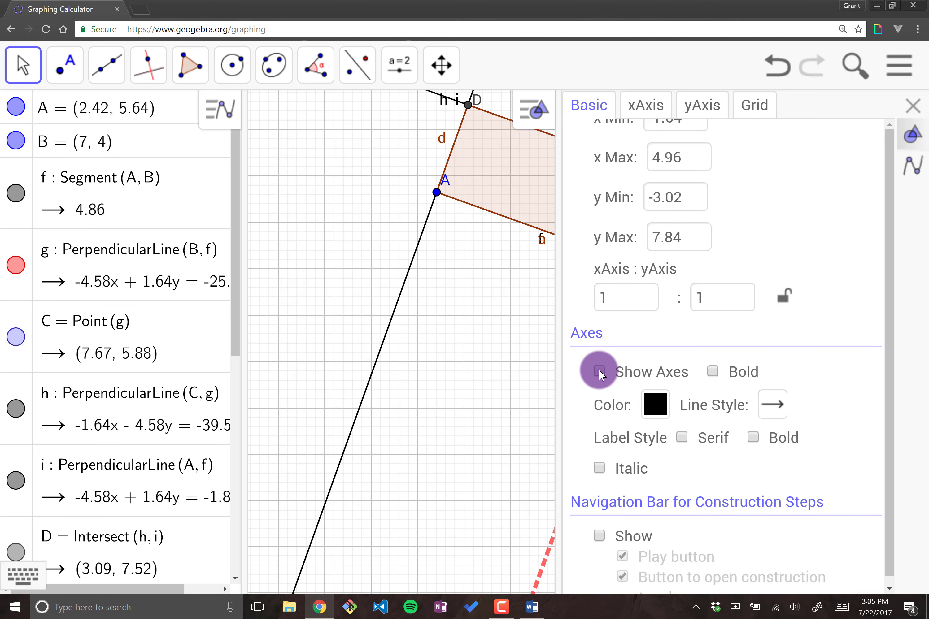
click(599, 370)
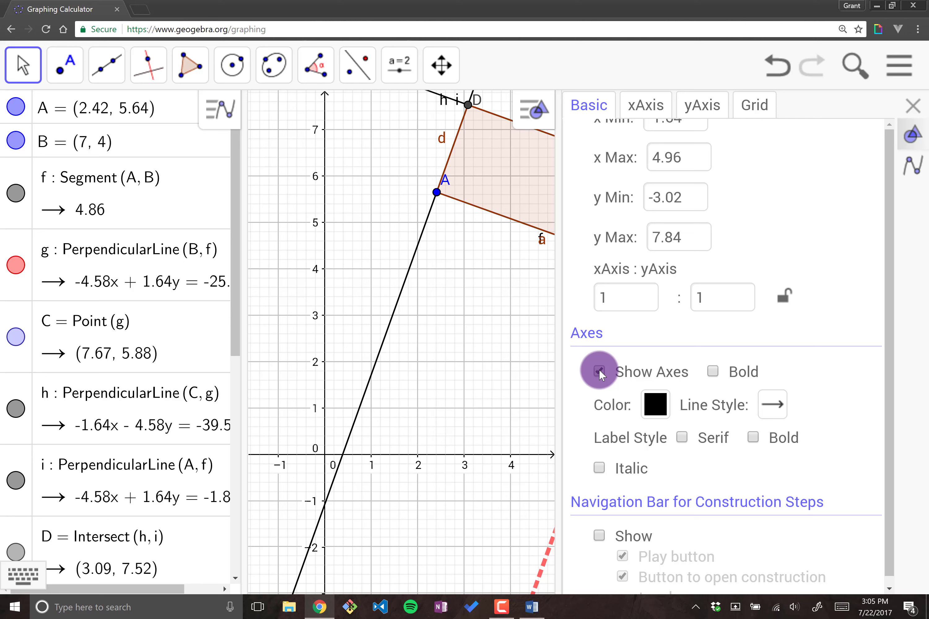
Step: Make the coordinate axes of the graphics view bold and change their color to light purple
click(712, 372)
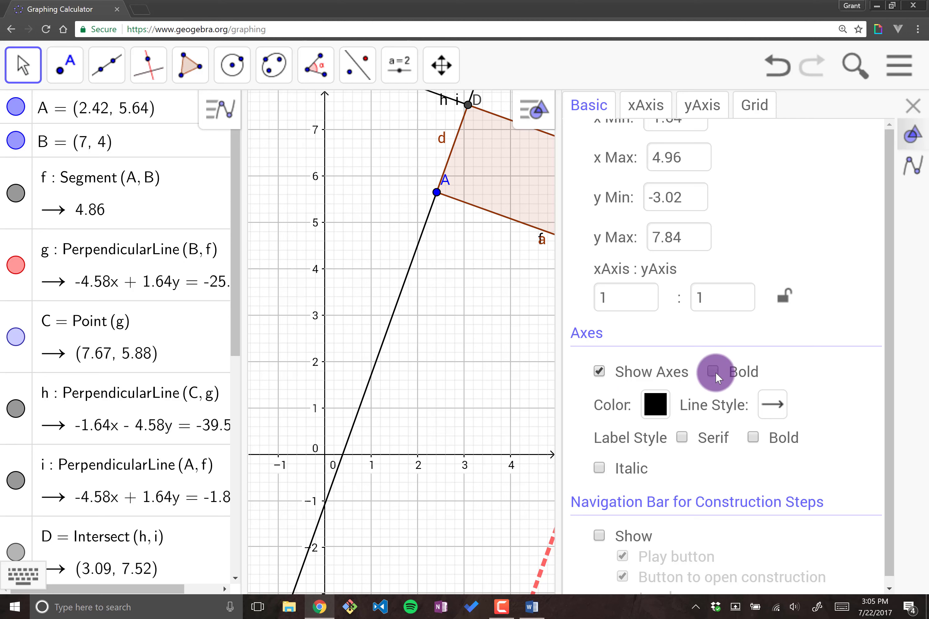
click(648, 416)
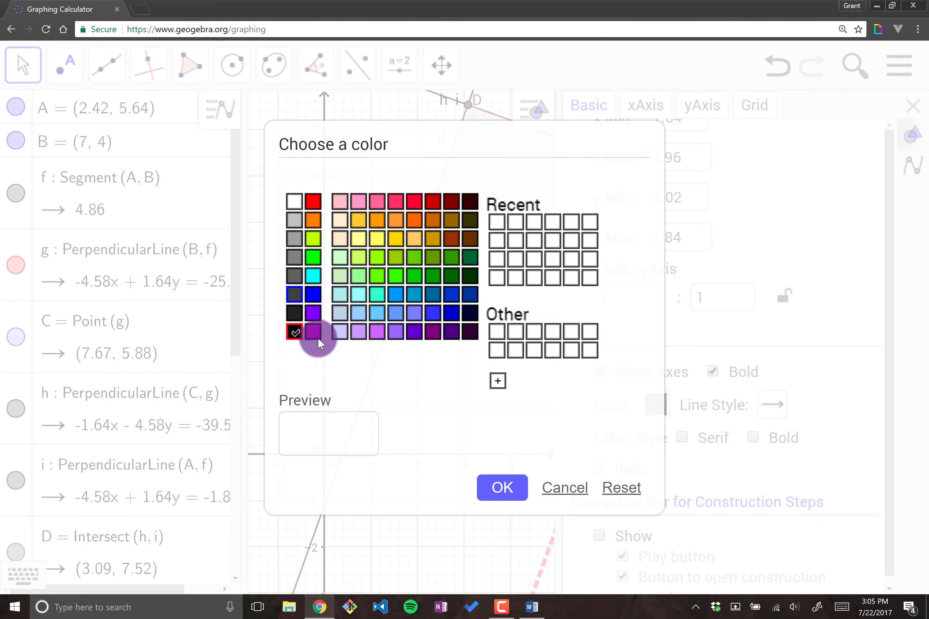
click(378, 331)
click(497, 494)
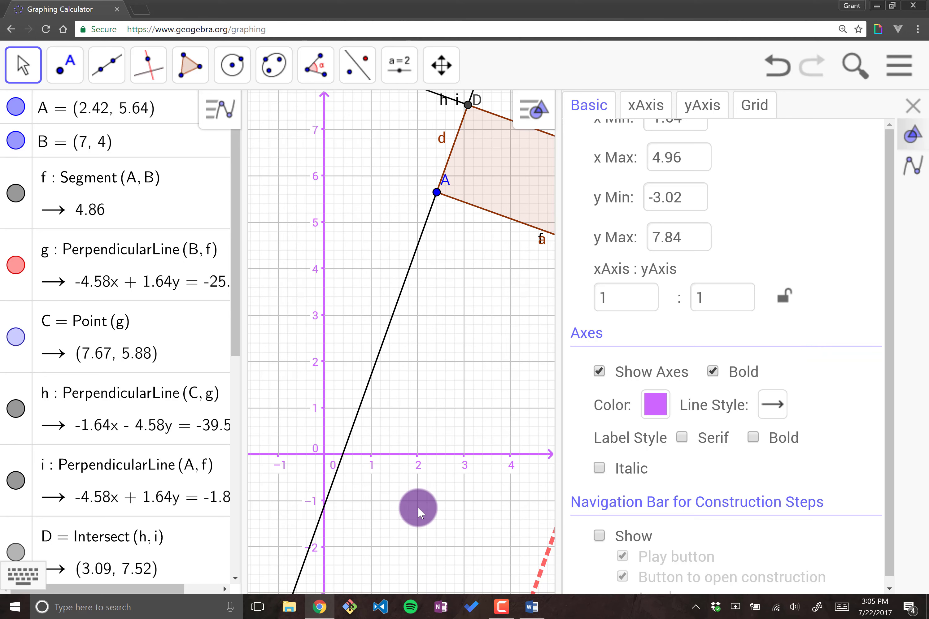
Step: Set the background color of the graphics view to cyan, and change it back to white
scroll(707, 436, down, 1)
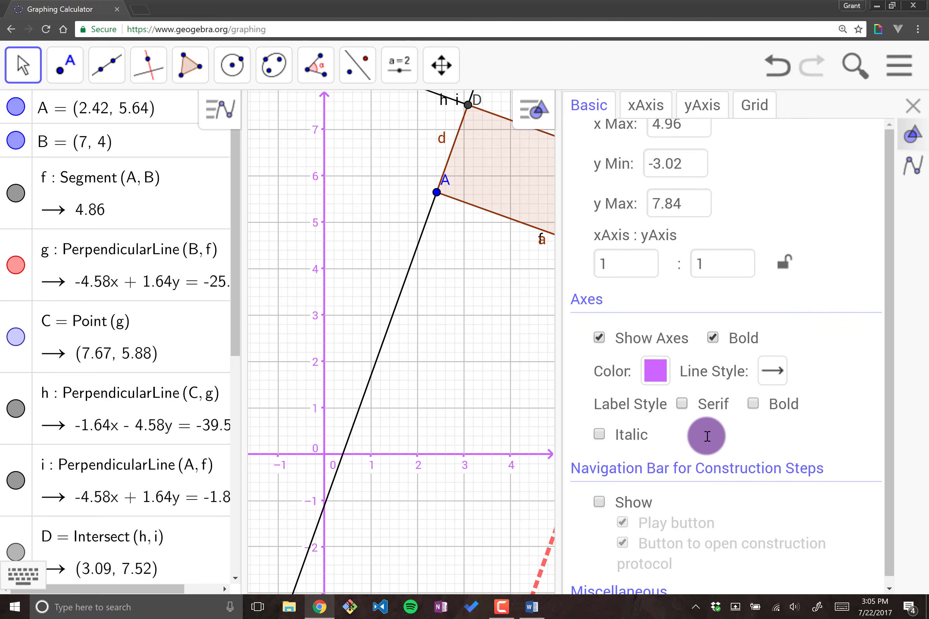
scroll(707, 436, down, 5)
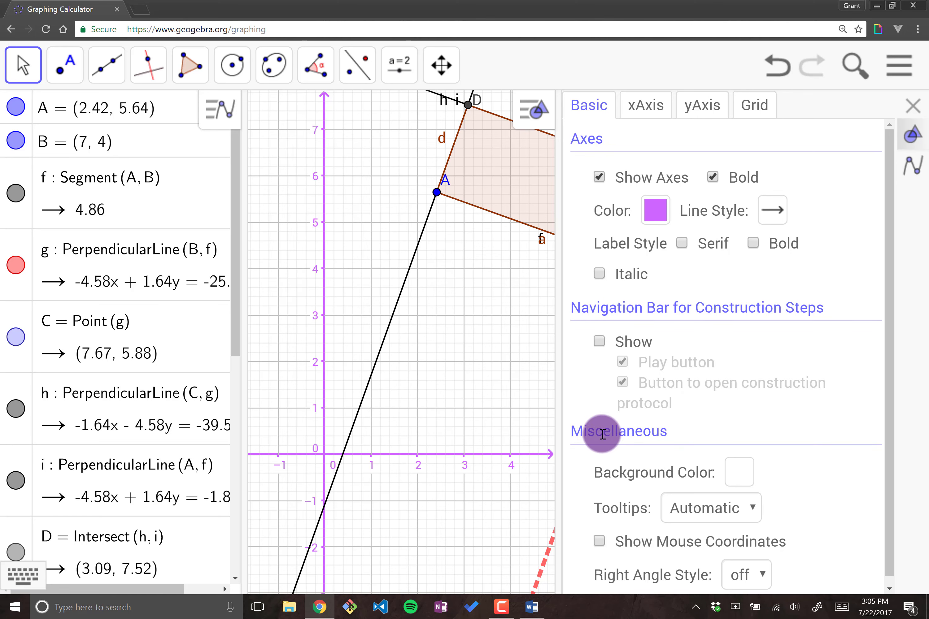
click(735, 483)
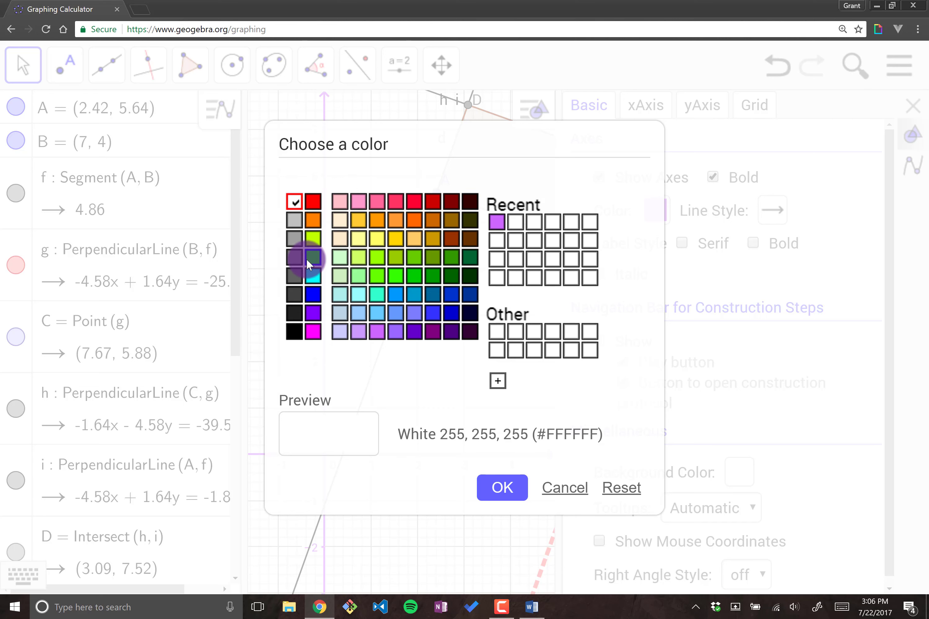
click(313, 275)
click(502, 483)
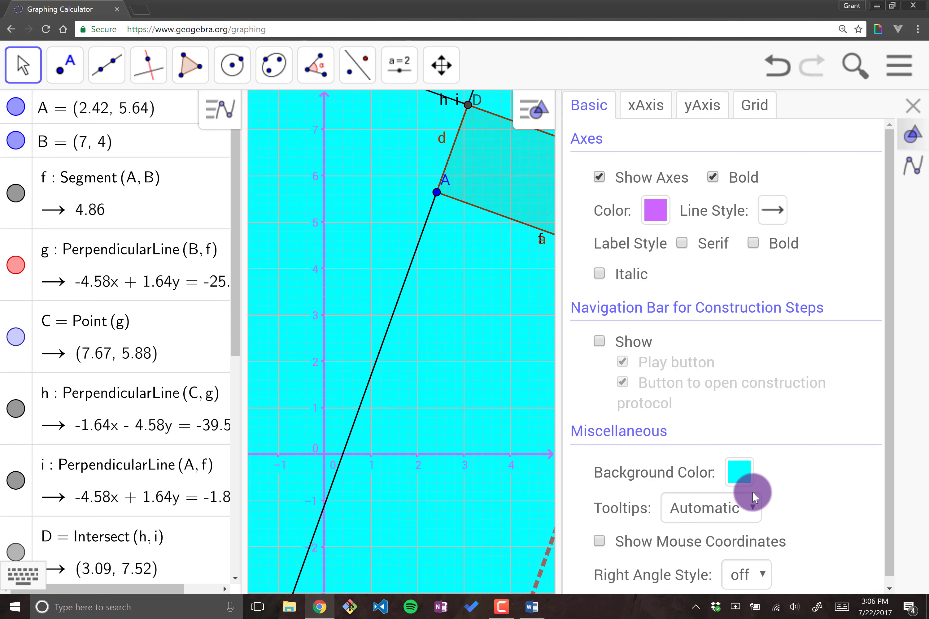
click(733, 480)
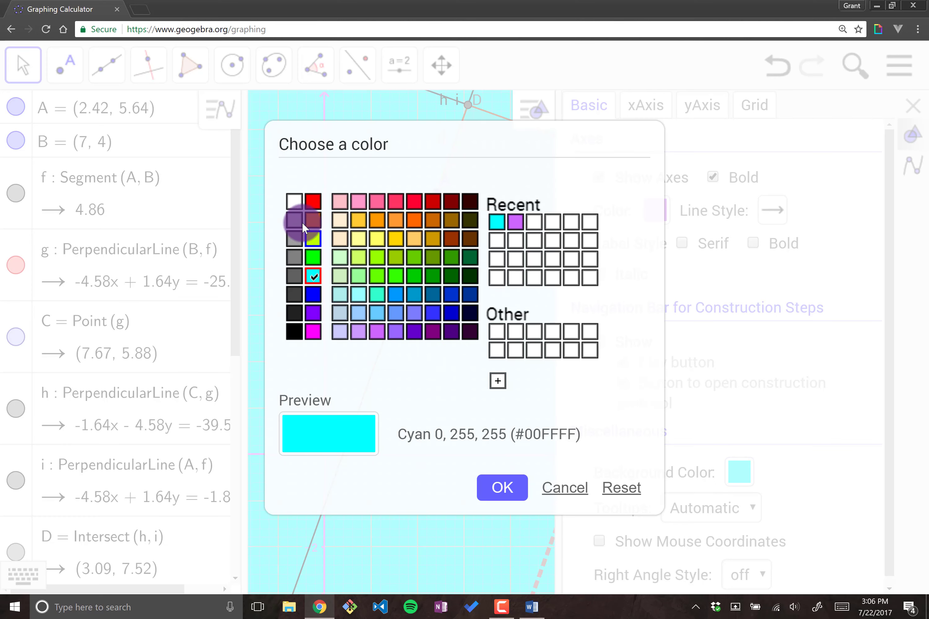
click(293, 204)
click(490, 483)
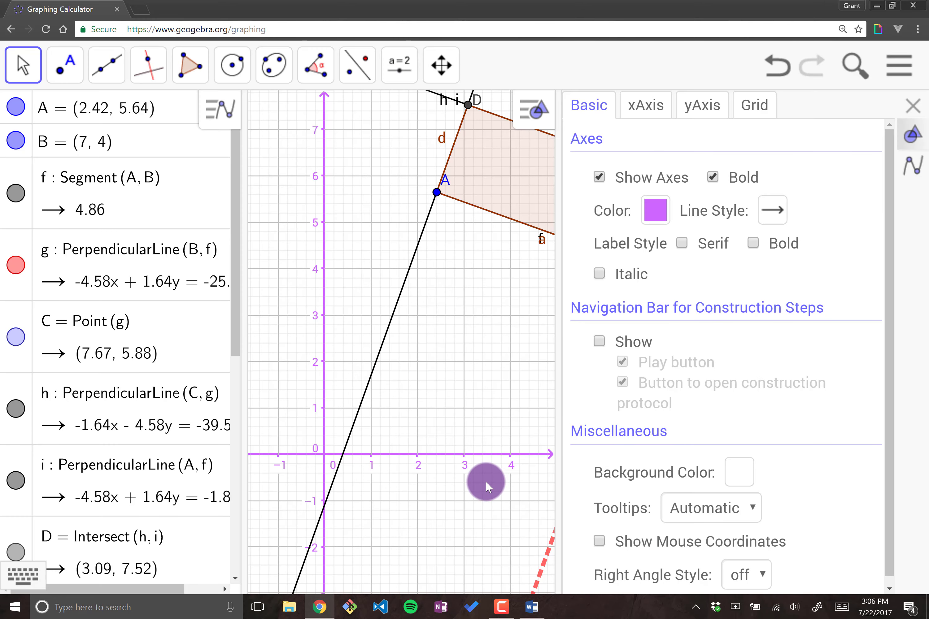
Step: Examine the separate settings available for the x-axis and the y-axis
scroll(772, 430, up, 6)
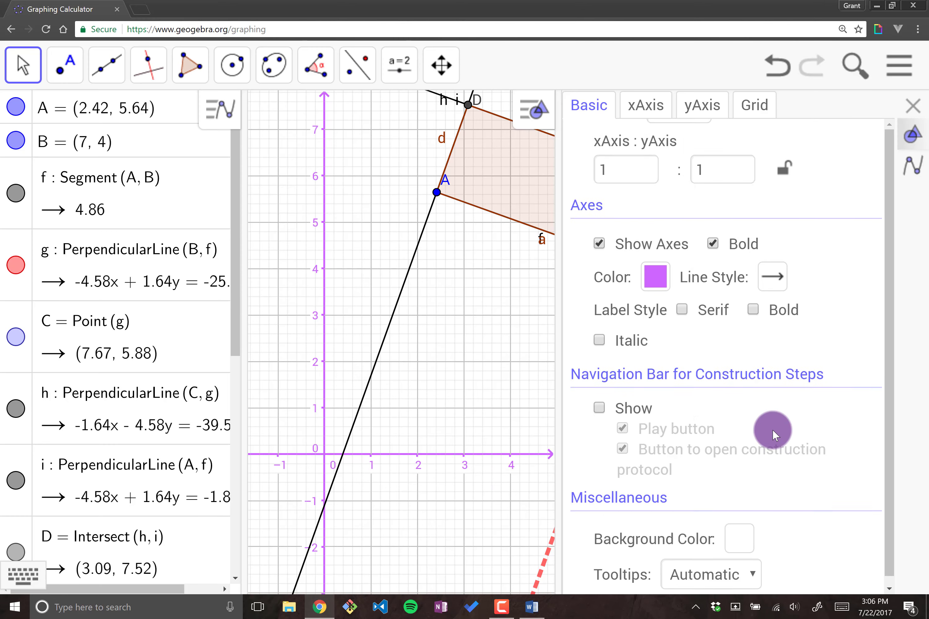
click(663, 114)
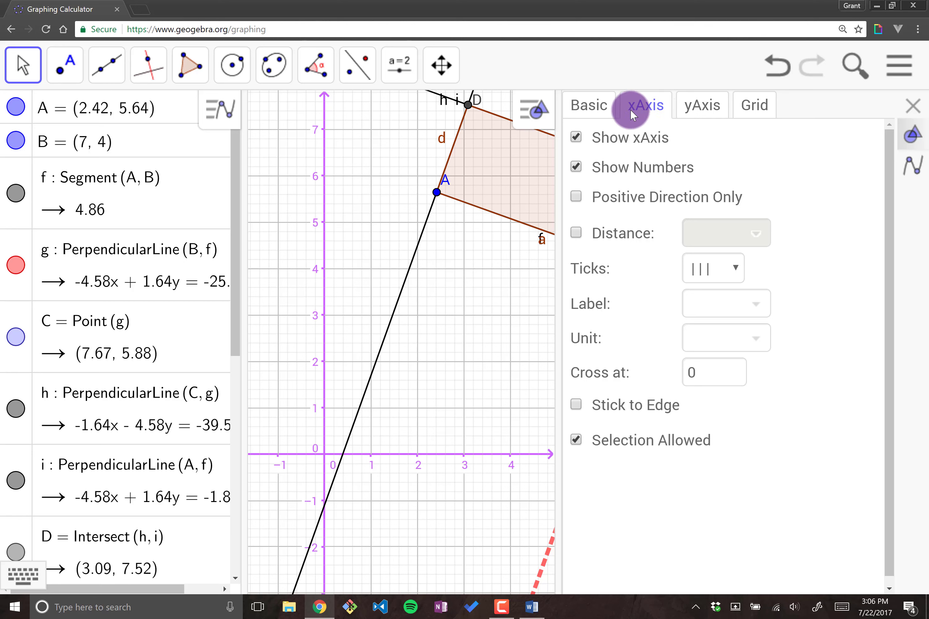
click(700, 116)
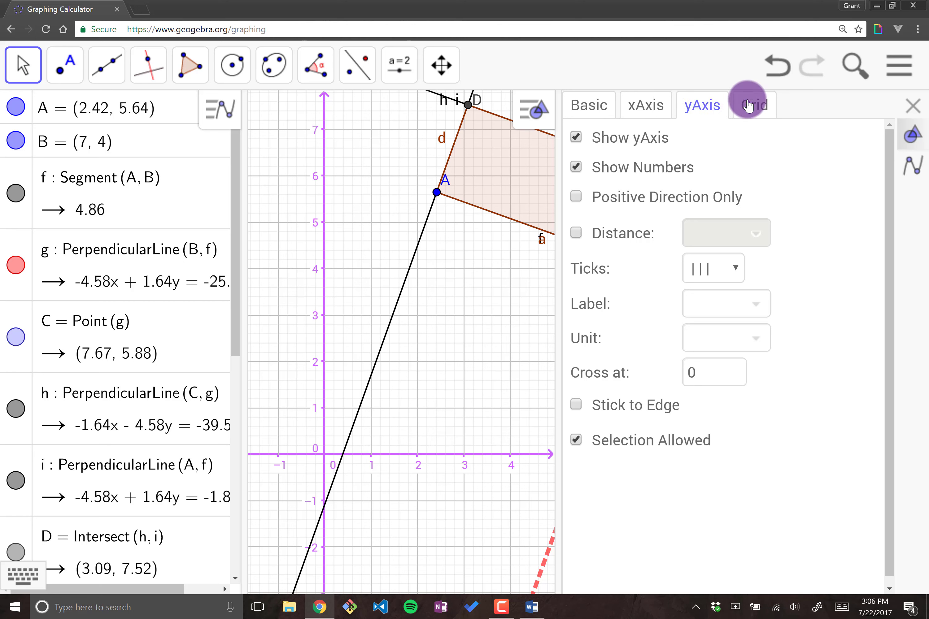
Step: Set the grid type to Major gridlines and change the grid color to green (0, 204, 0)
click(742, 116)
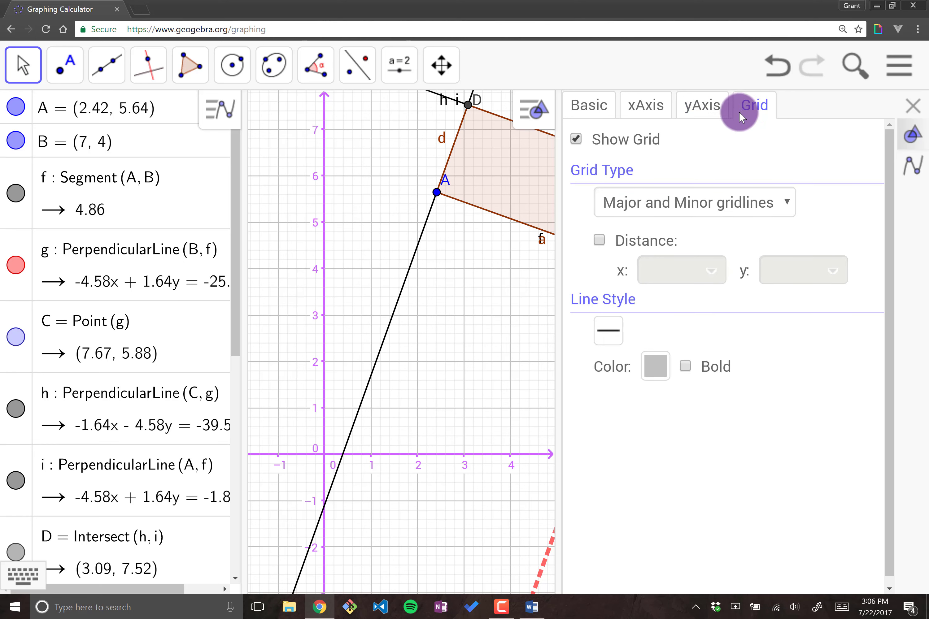
click(675, 212)
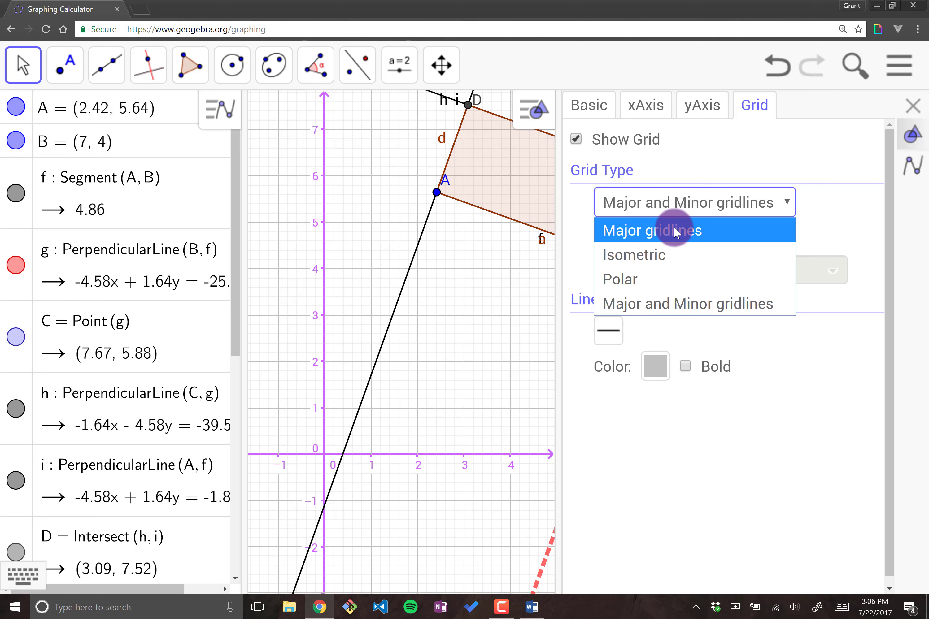
click(675, 232)
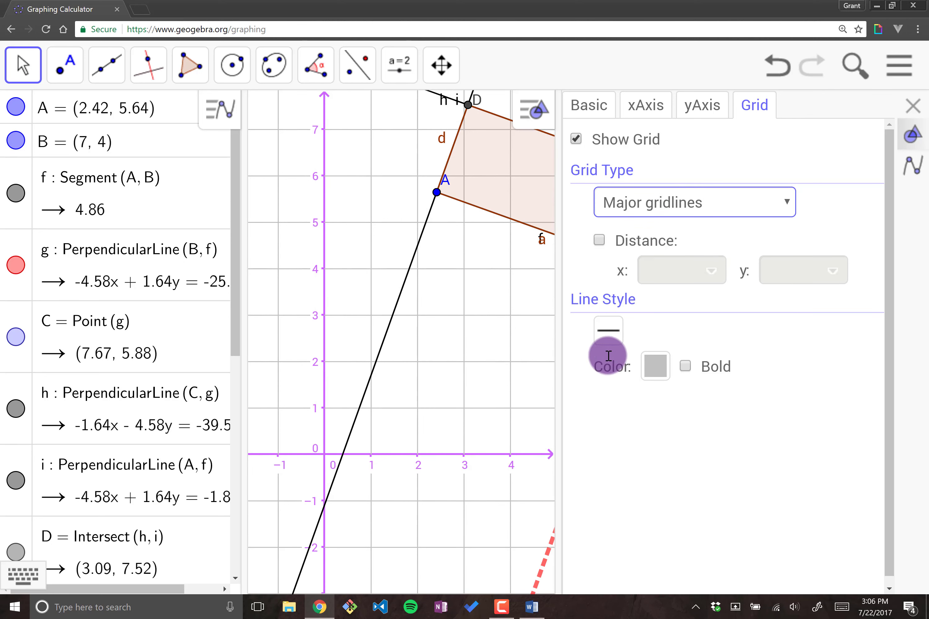
click(656, 364)
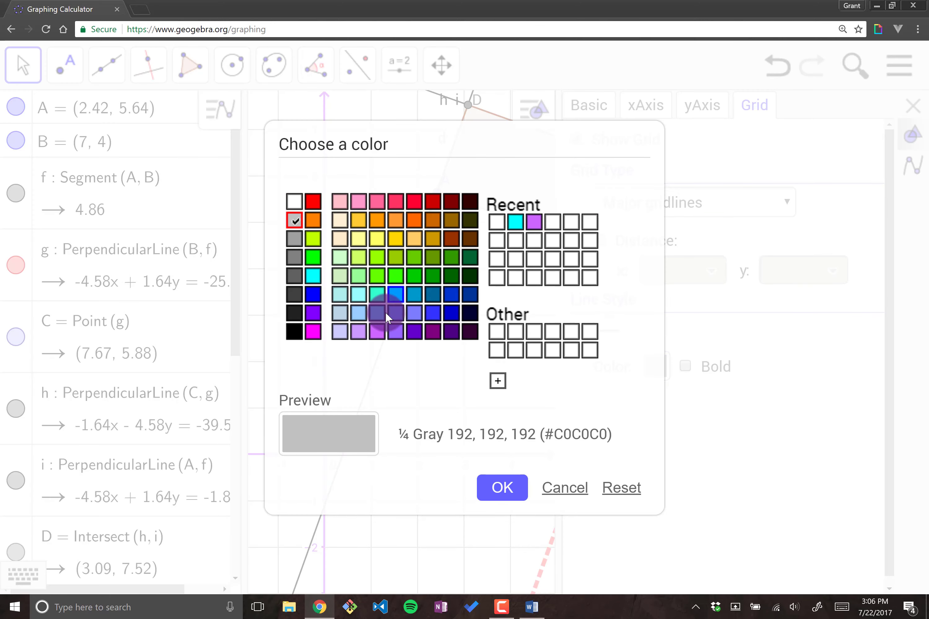
click(412, 277)
click(494, 484)
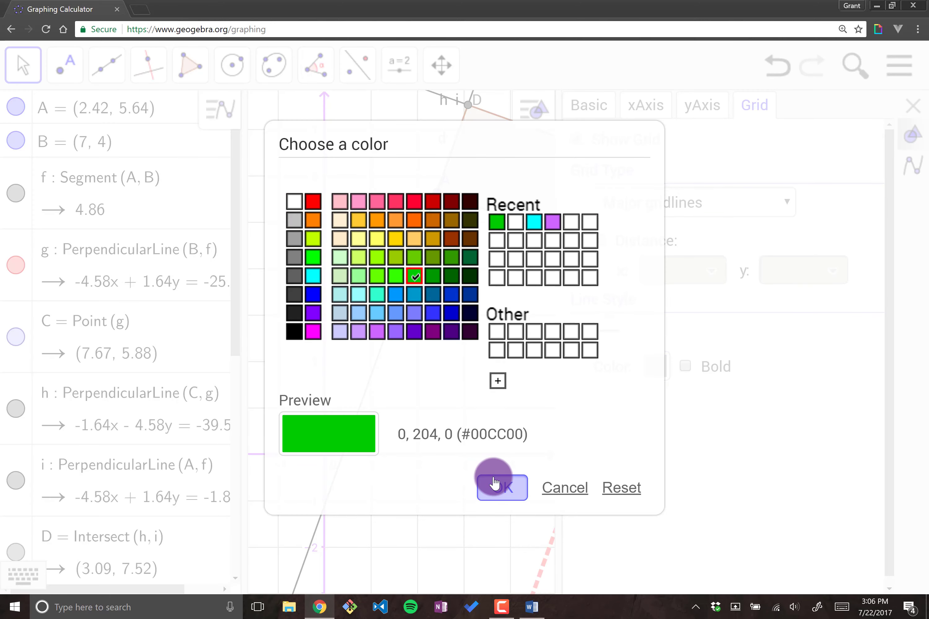
Step: Switch the grid type to Major and Minor gridlines, and close the graphics view settings
click(667, 209)
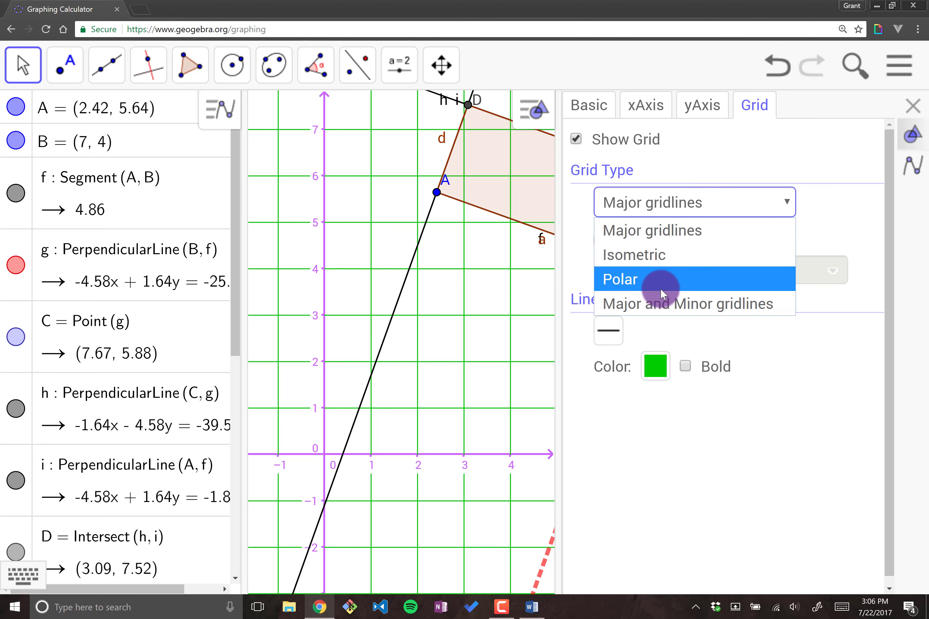
click(659, 301)
mouse_move(455, 404)
mouse_down()
mouse_move(425, 352)
mouse_move(473, 363)
mouse_move(415, 379)
mouse_move(431, 449)
mouse_up()
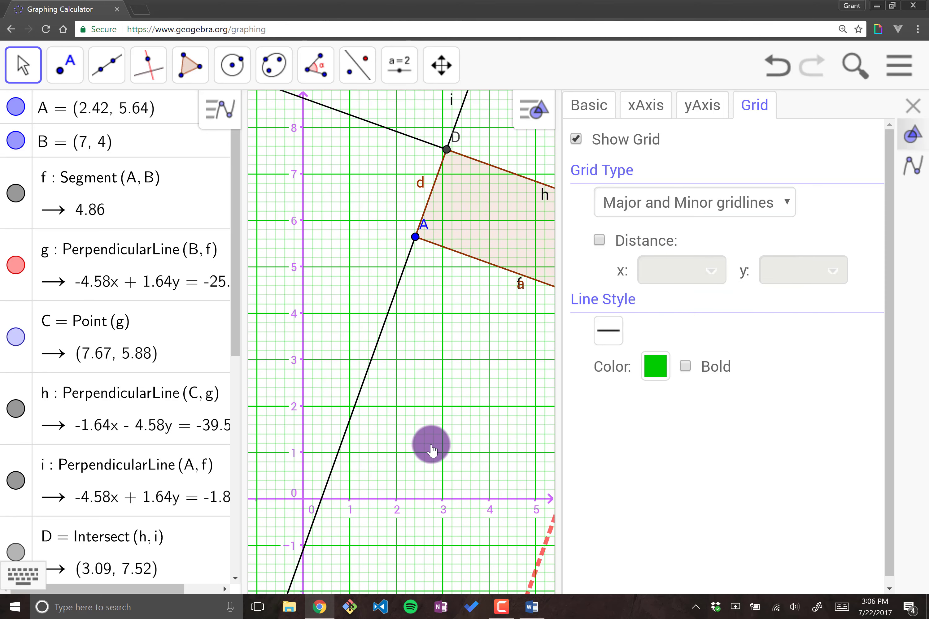
click(914, 108)
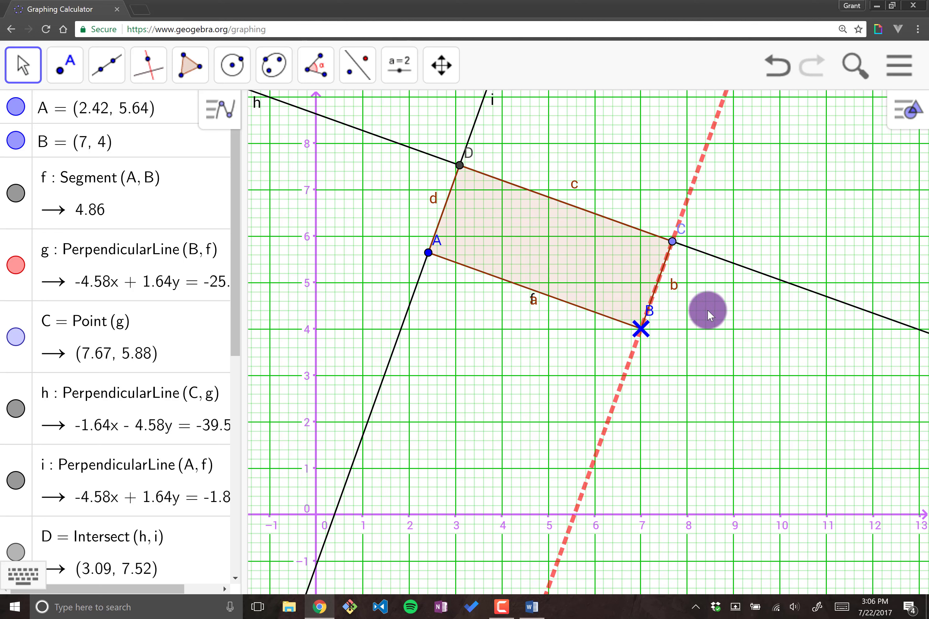
Step: Expand the style bar of the graphics view, and toggle the coordinate axes off and on twice
click(911, 113)
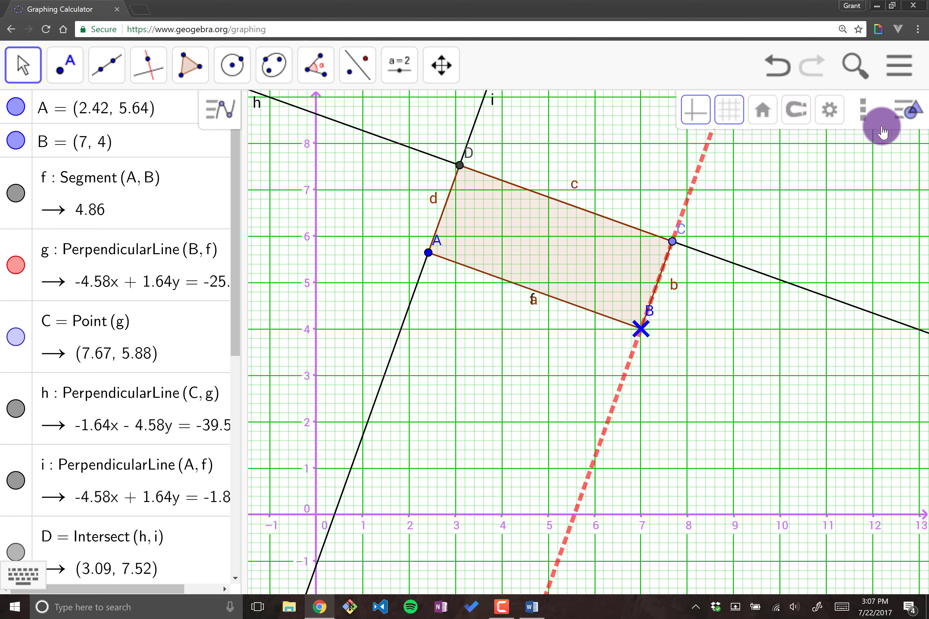
click(695, 115)
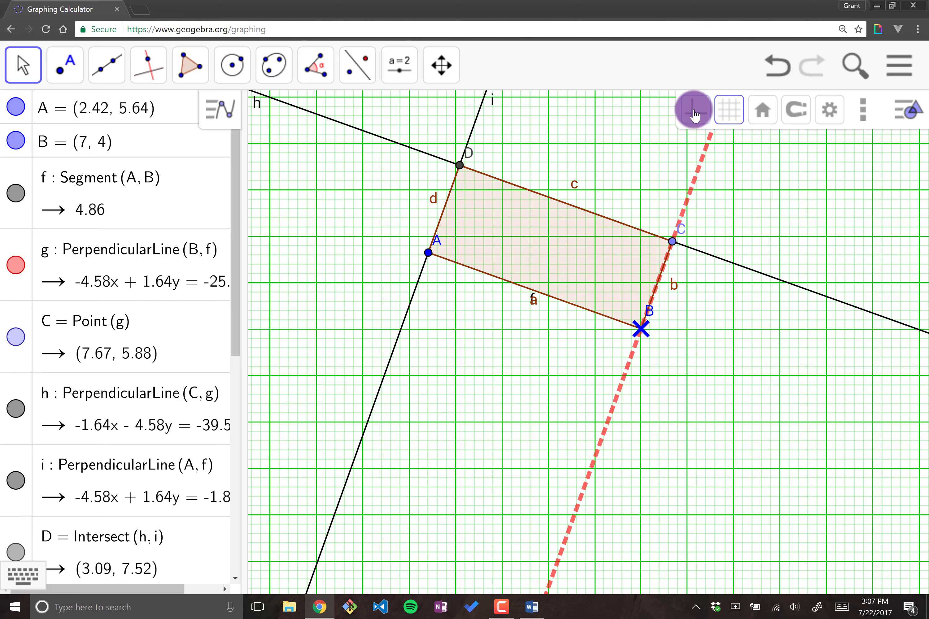
click(695, 116)
click(695, 116)
click(694, 115)
Step: Remove the grid from the graphics view by choosing the no-grid option
click(730, 110)
click(734, 153)
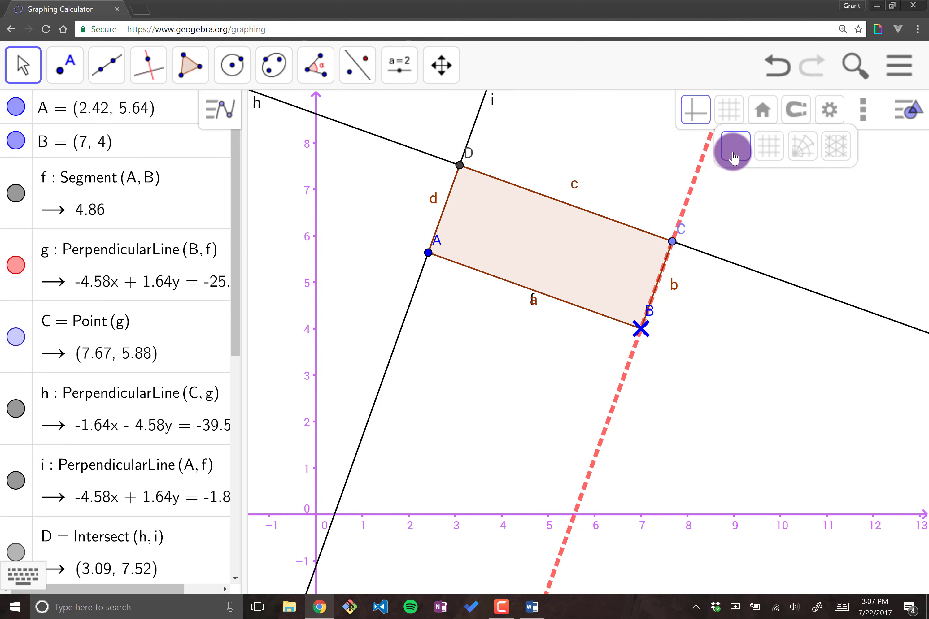
click(769, 212)
Step: Change the color of line g to dark green and its line style to solid
click(604, 427)
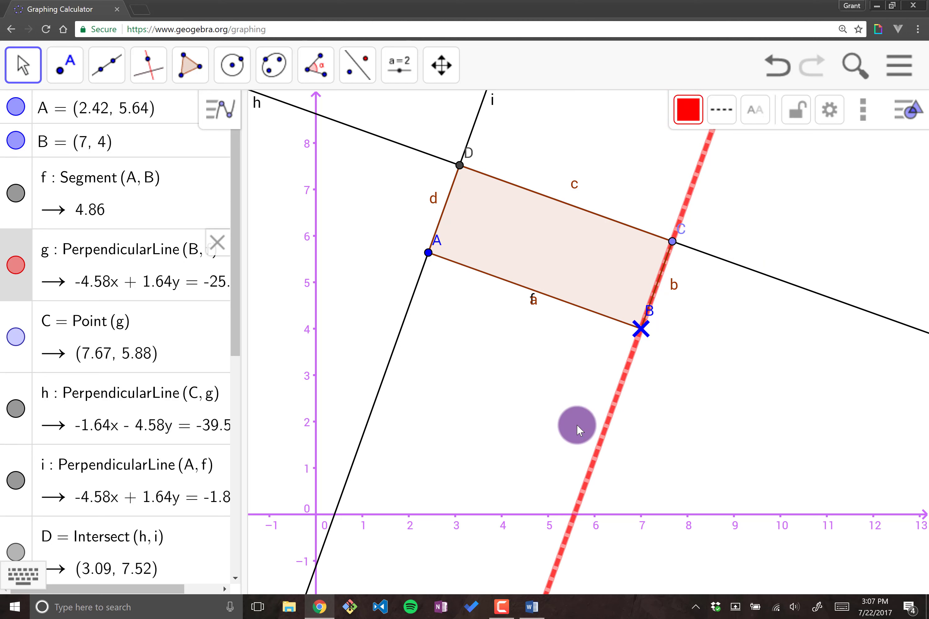
click(685, 112)
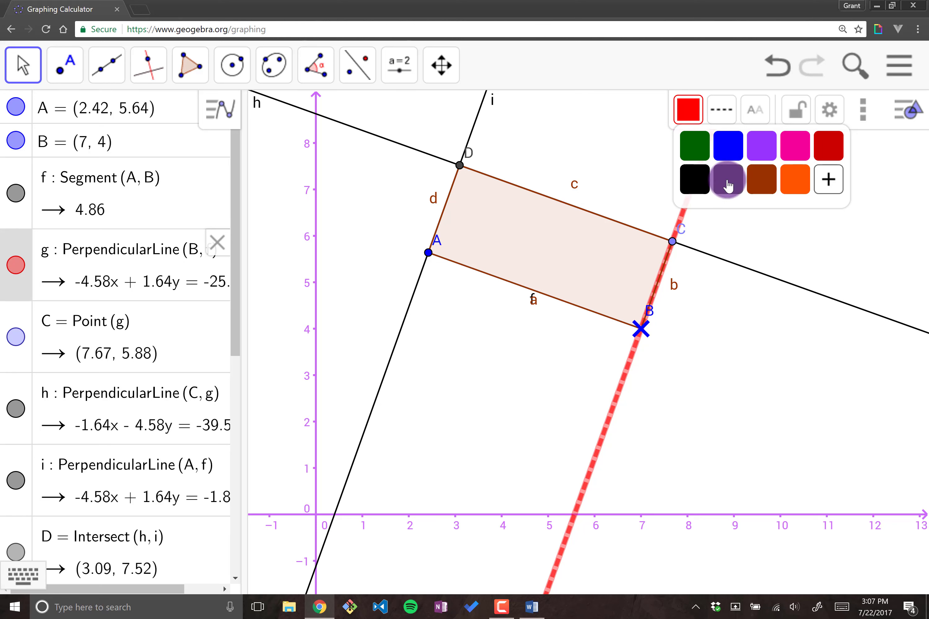
click(694, 144)
click(716, 112)
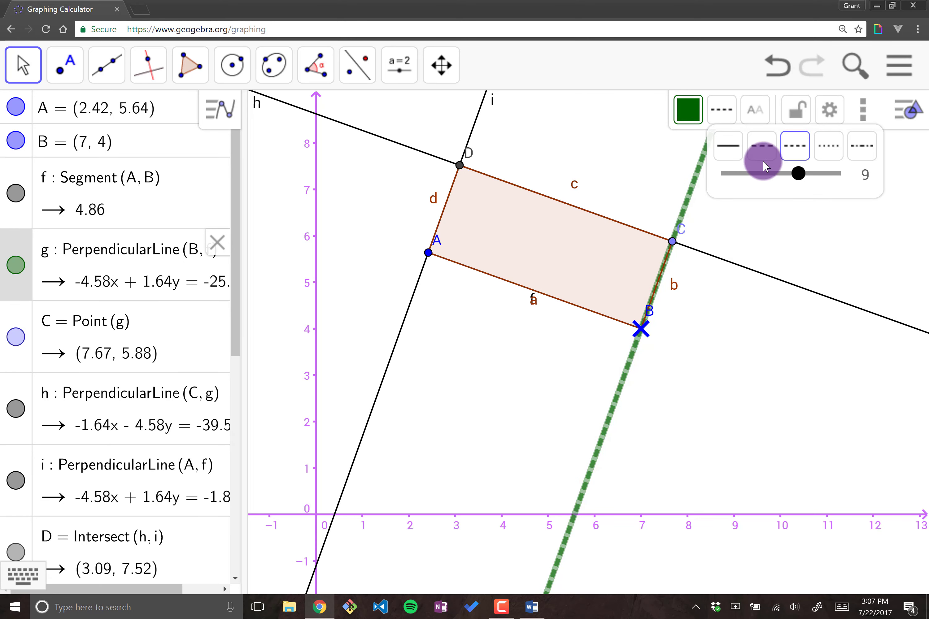
click(728, 146)
Step: Label line g with its Value in the graphics view, and deselect the line
click(756, 106)
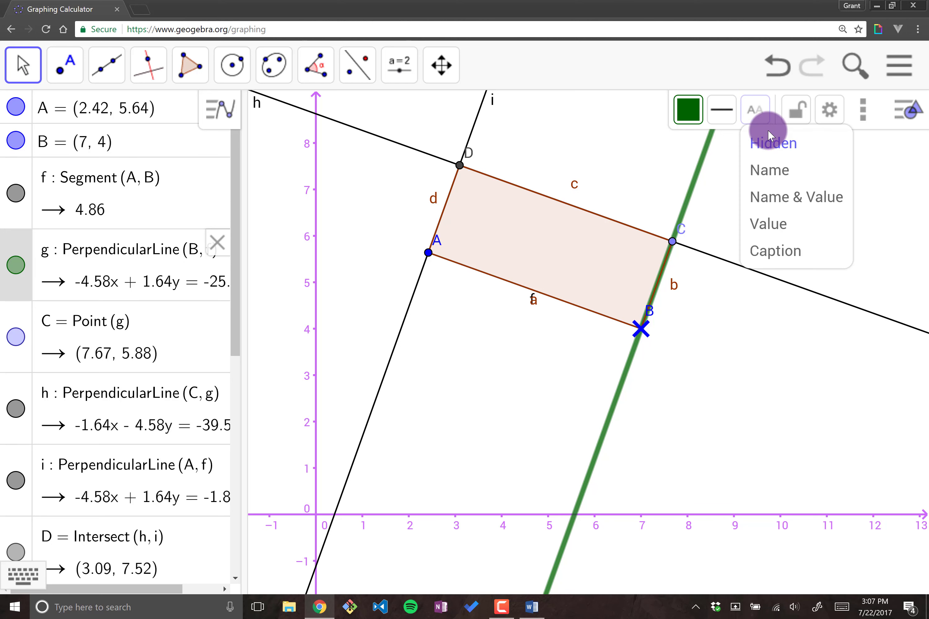
click(786, 228)
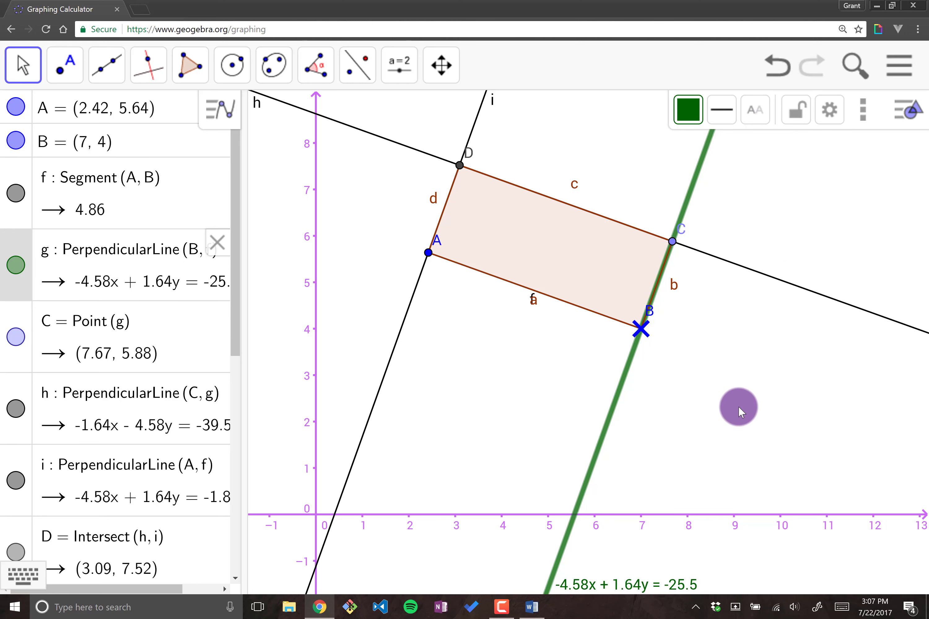
click(650, 411)
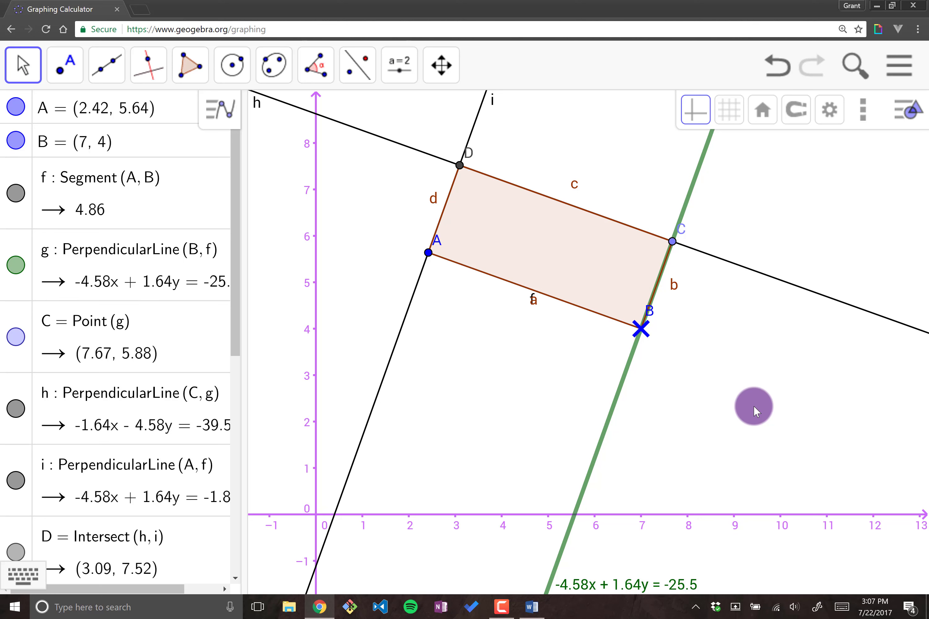
Step: Collapse the style bar of the graphics view, and expand it again
click(901, 125)
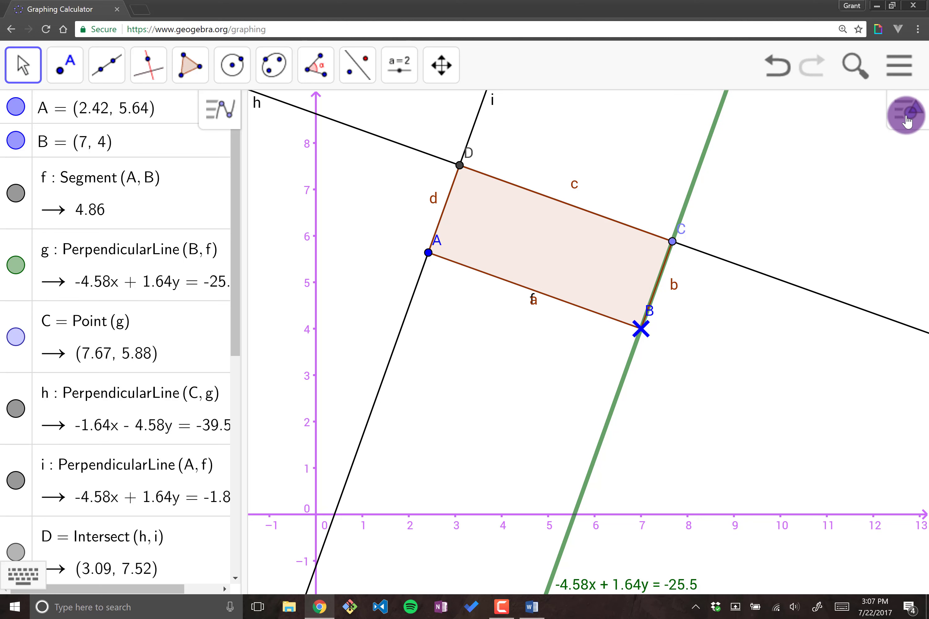
click(907, 120)
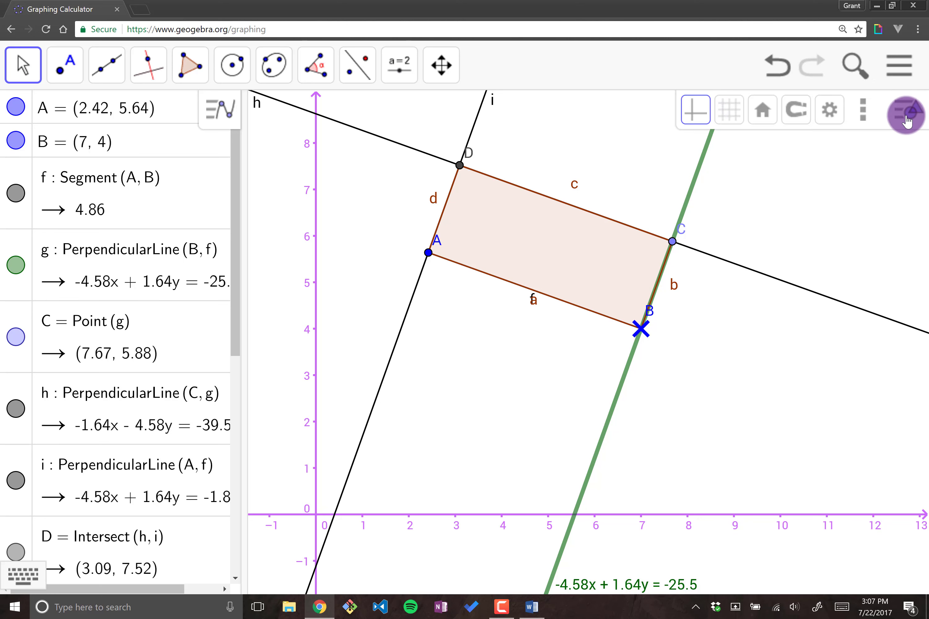